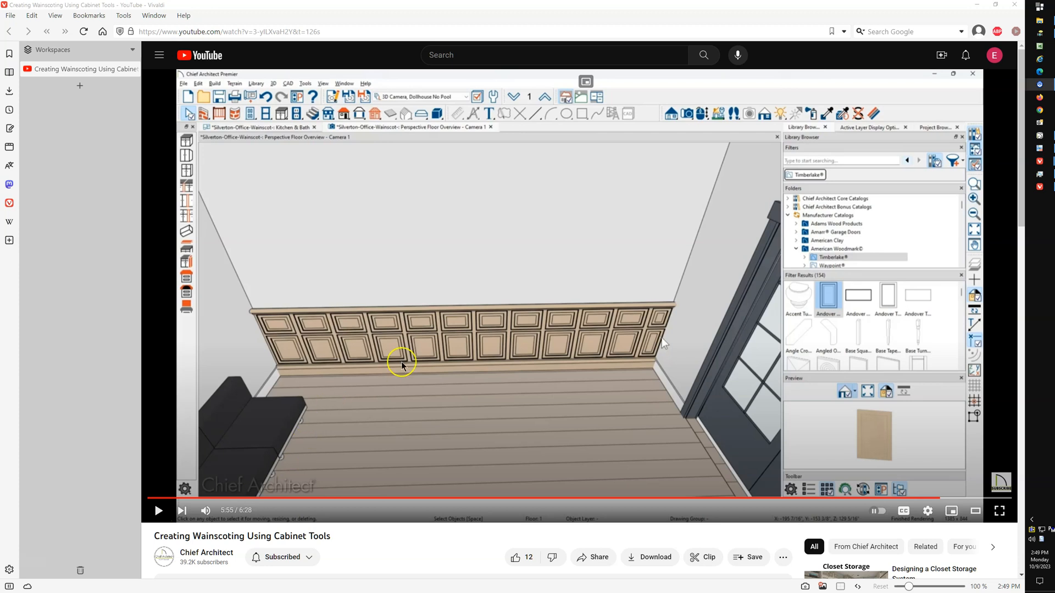
Switch from the browser video to Chief Architect and examine the wainscoting samples around the room, ending at the gray panel
click(390, 379)
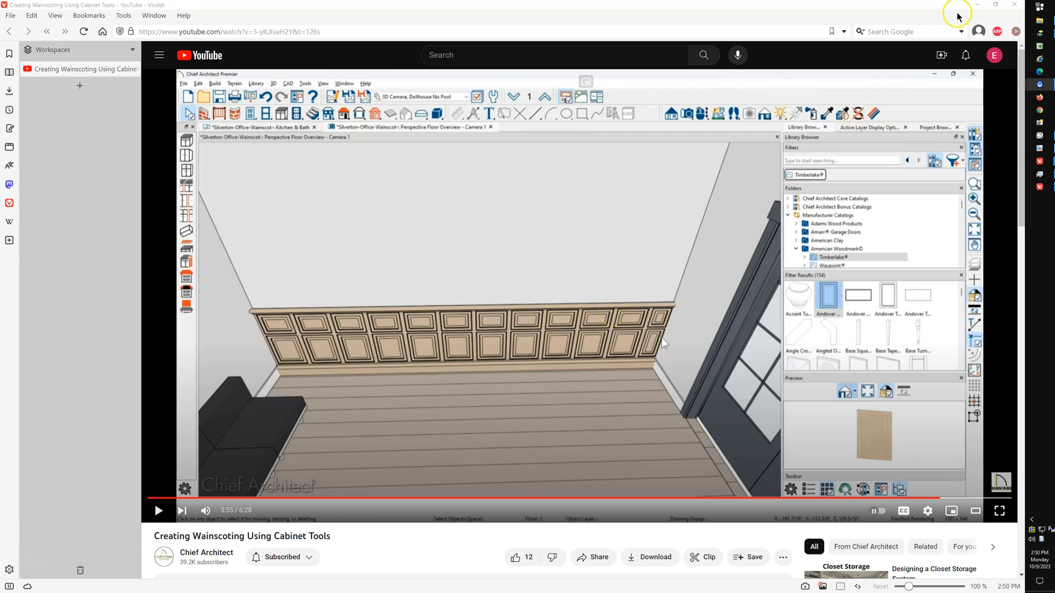
click(976, 4)
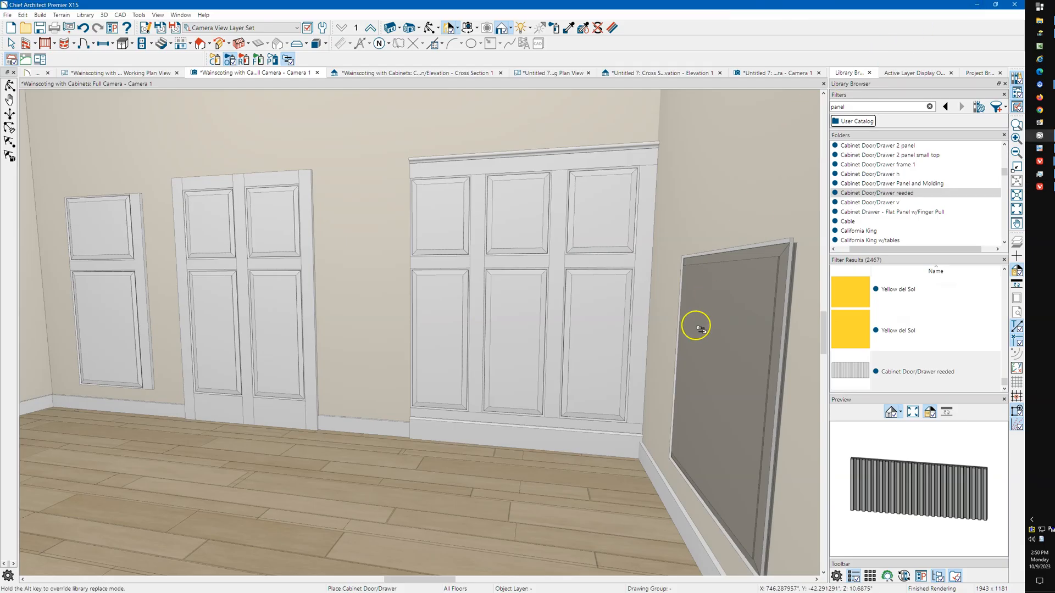
key(space)
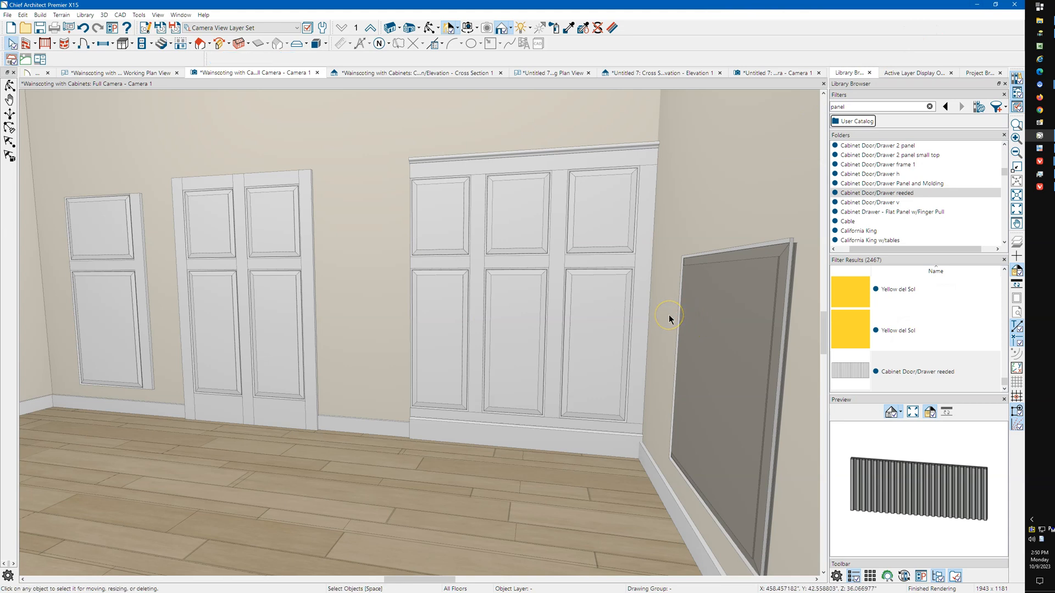
key(p)
drag(379, 283, 676, 288)
key(space)
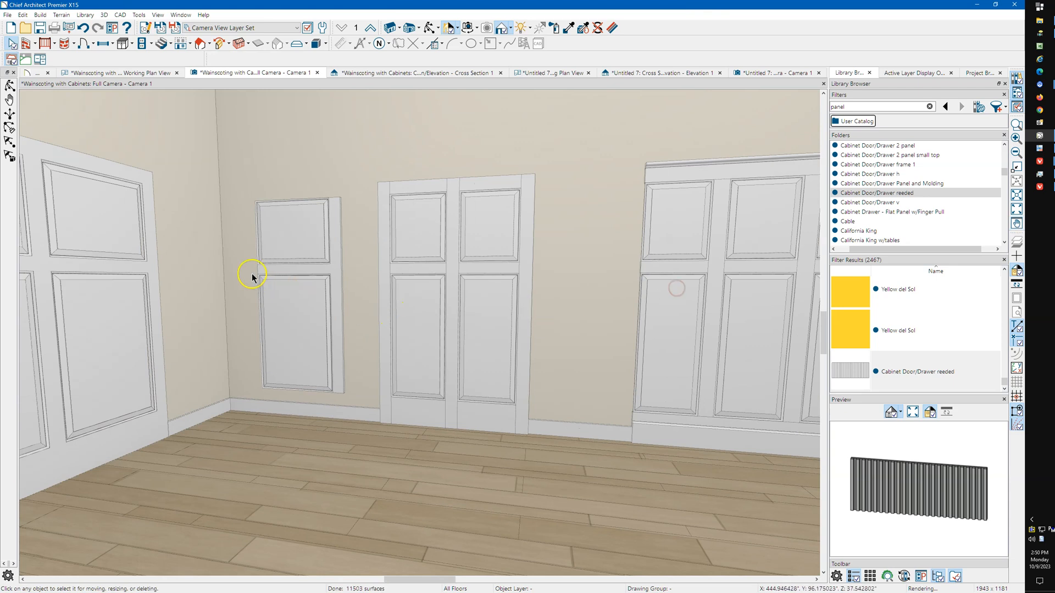
click(429, 28)
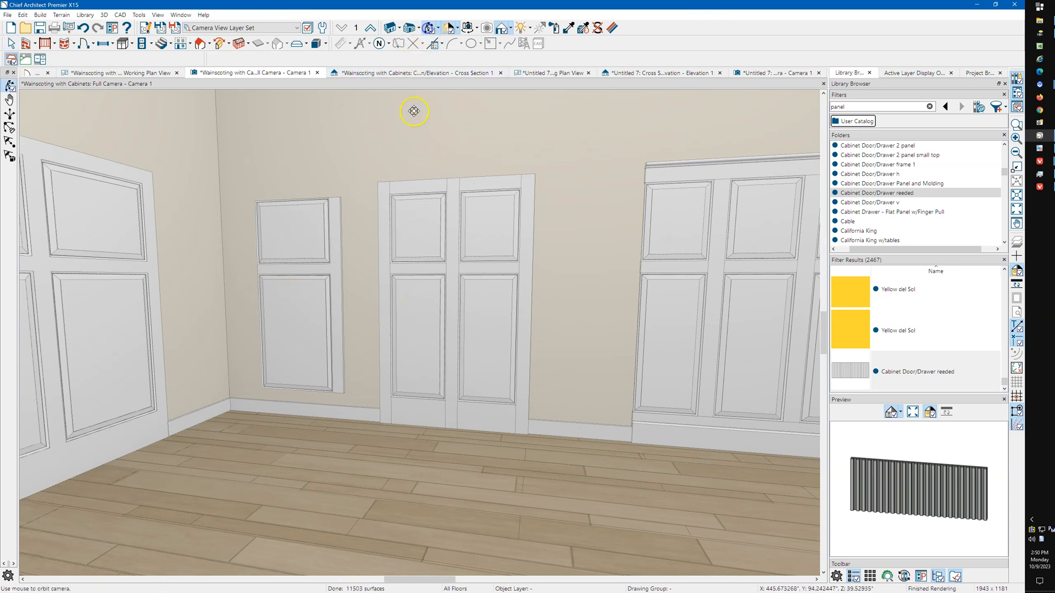
drag(361, 181, 426, 182)
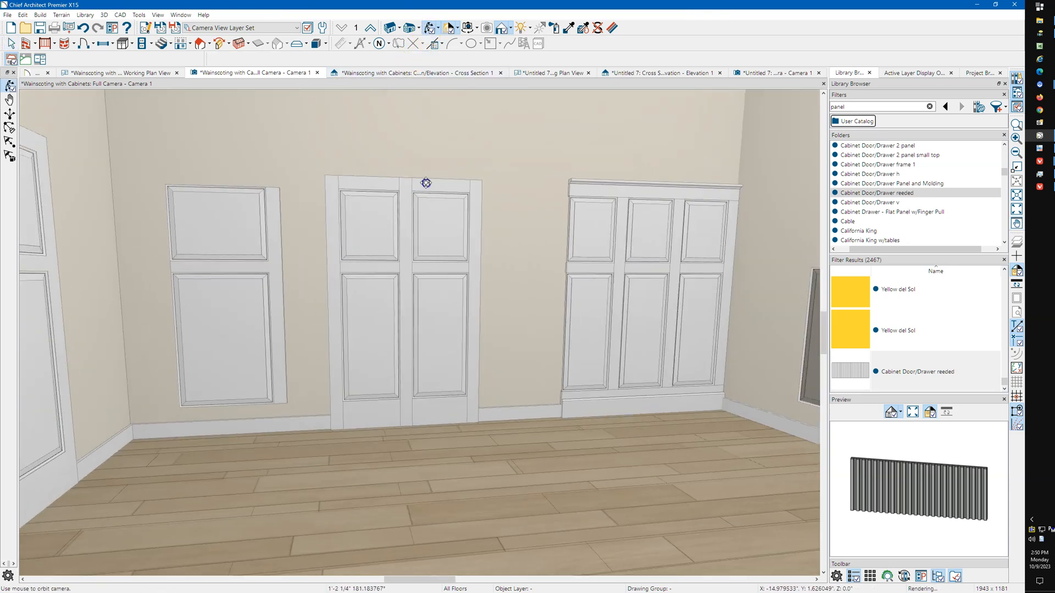
drag(583, 199, 355, 199)
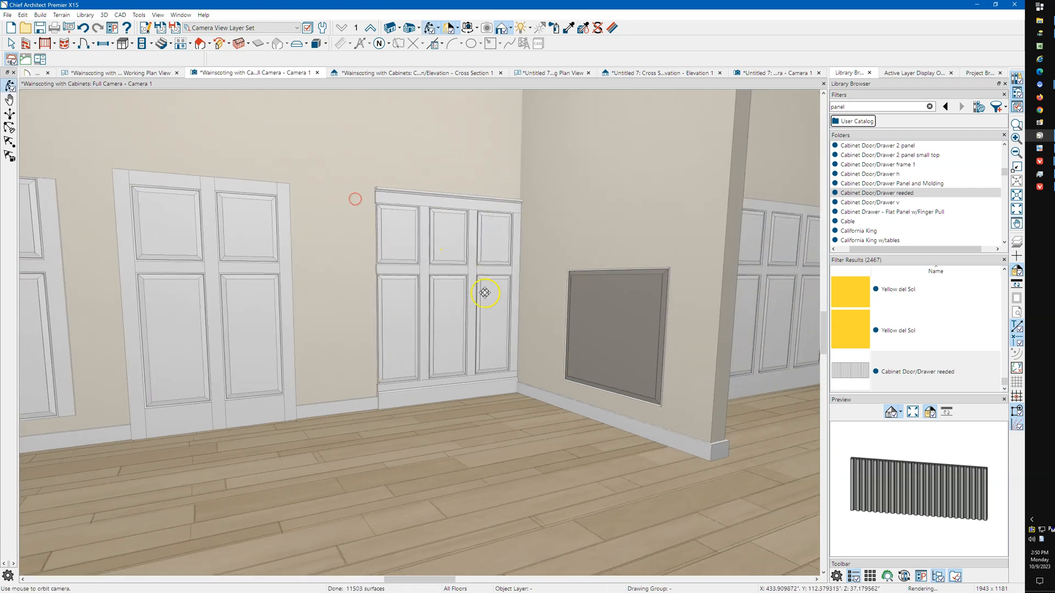
scroll(681, 313, up, 5)
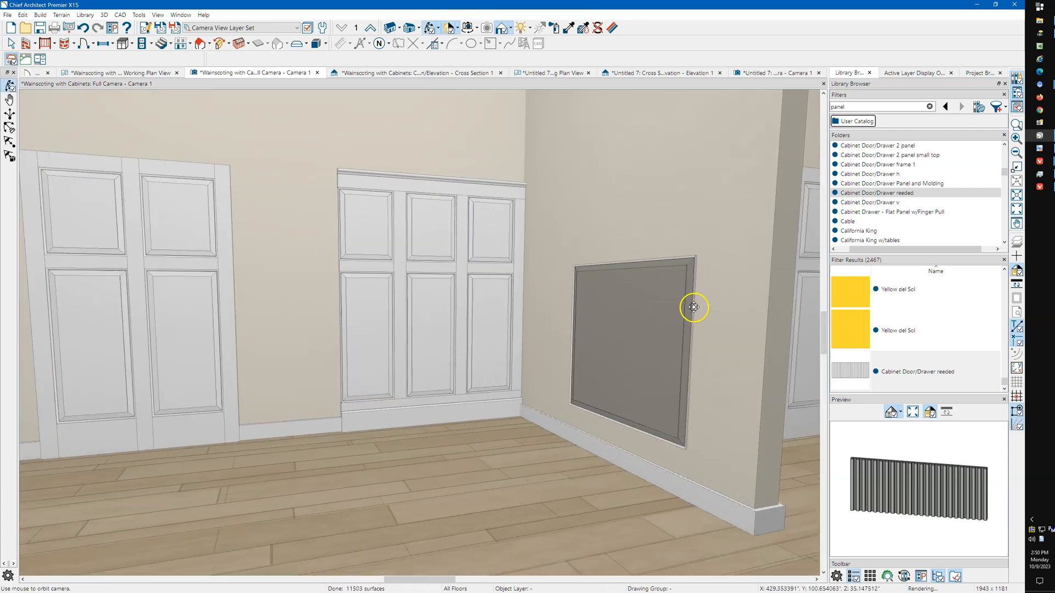
scroll(691, 308, up, 1)
key(space)
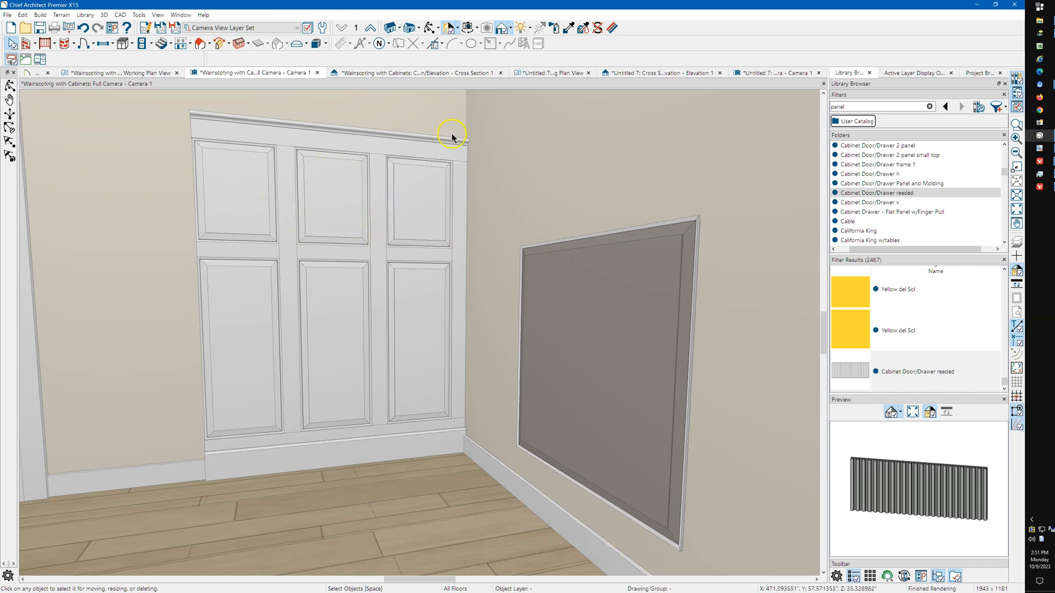
Examine the individual wall cabinets that form the four-section wainscot on the adjoining wall
click(429, 28)
drag(231, 209, 428, 215)
right_drag(165, 321, 154, 321)
scroll(299, 233, up, 1)
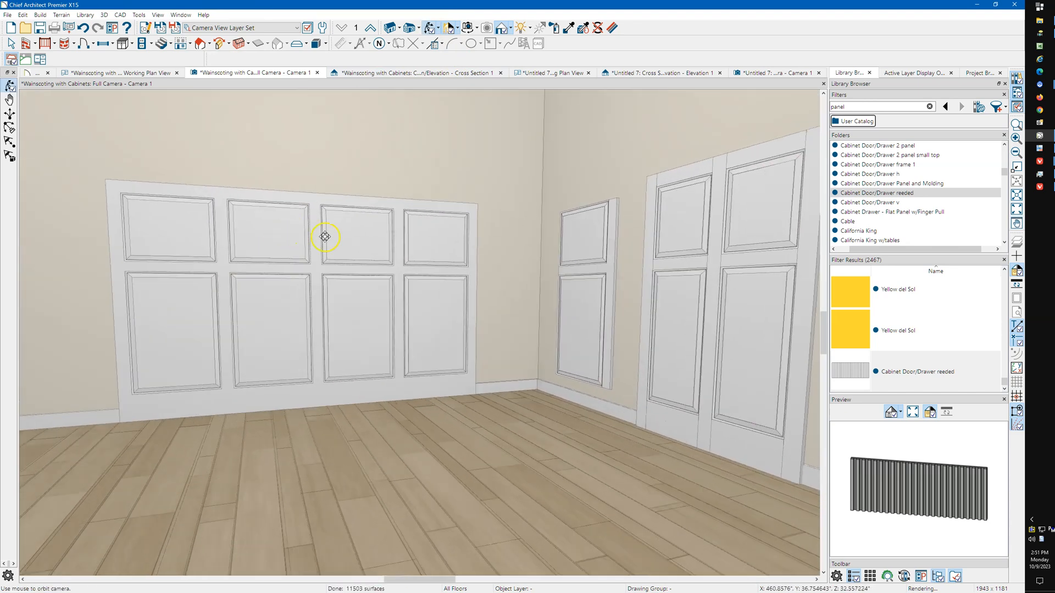
drag(356, 243, 298, 232)
key(space)
click(455, 254)
drag(200, 230, 201, 230)
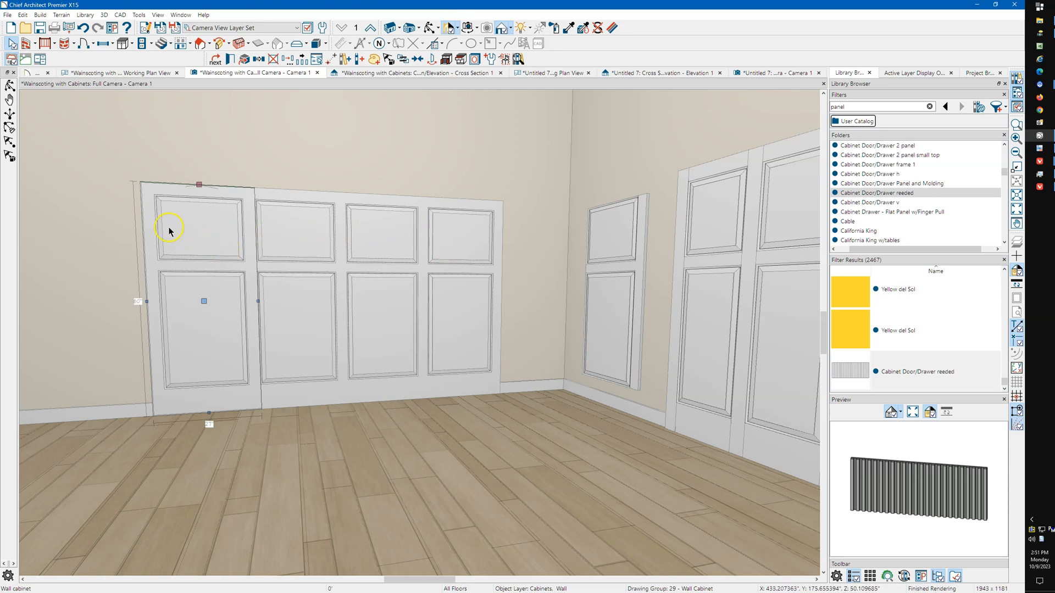
drag(157, 281, 445, 236)
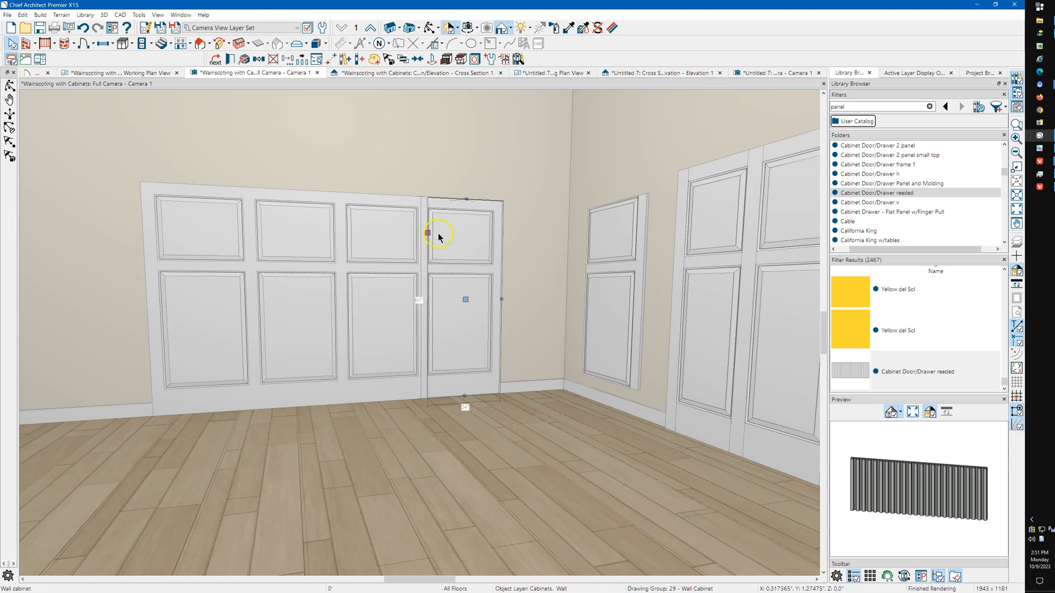
Check the left stile setting of the four-section wainscot's rightmost wall cabinet and close its specification
double_click(439, 238)
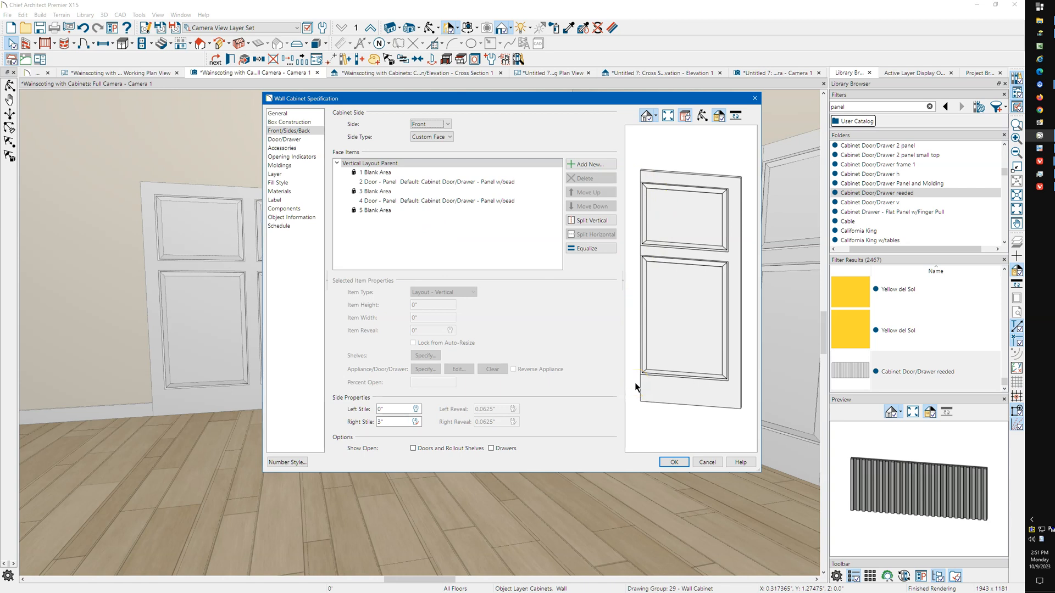
click(396, 410)
double_click(369, 409)
click(673, 463)
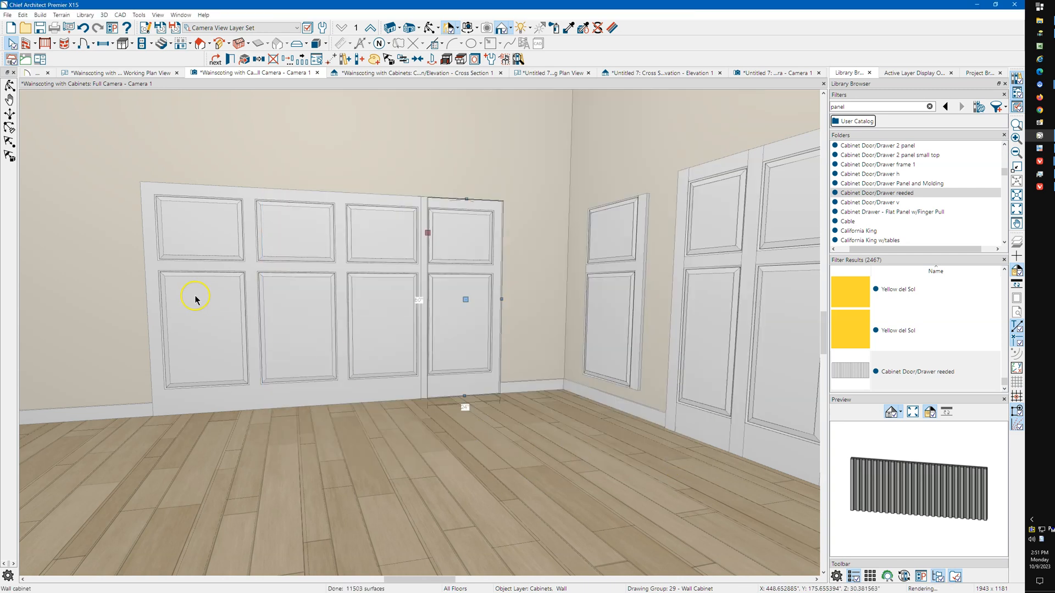
Open the four-section wainscot's leftmost wall cabinet specification and check its left stile and general size settings
click(195, 299)
double_click(195, 298)
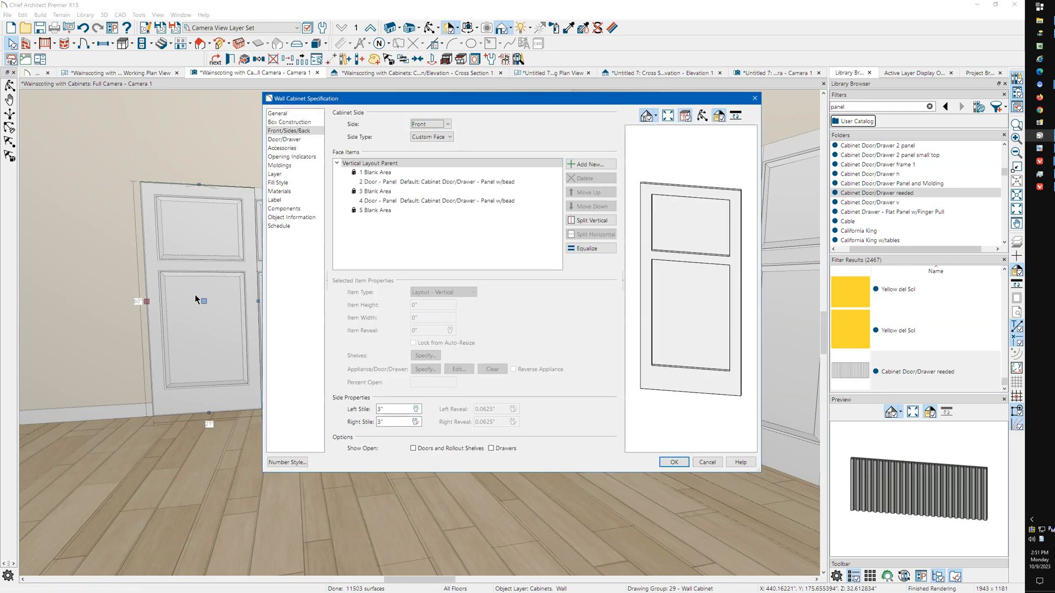
double_click(383, 409)
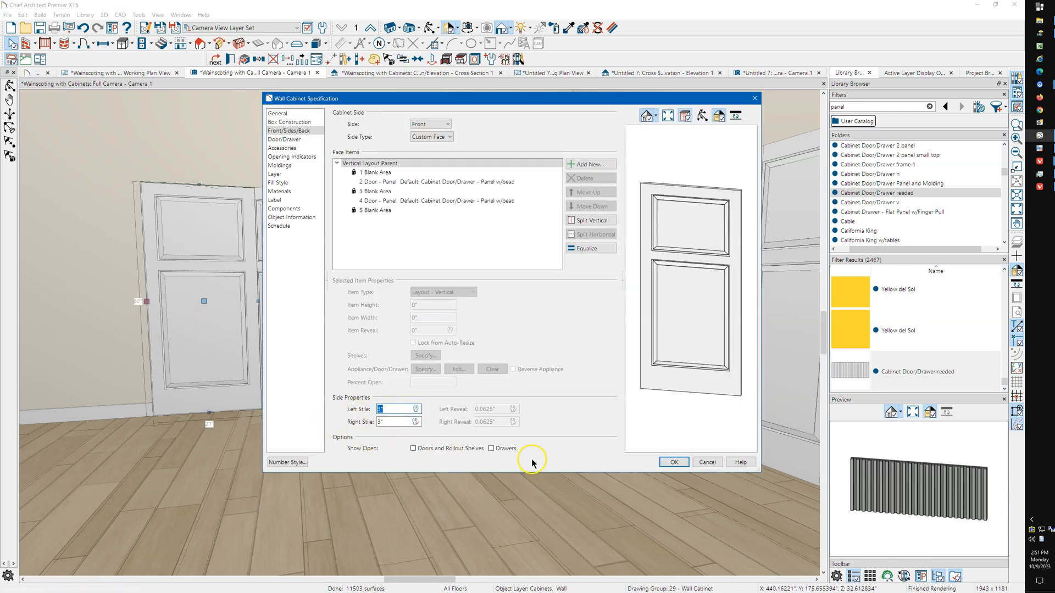
click(292, 115)
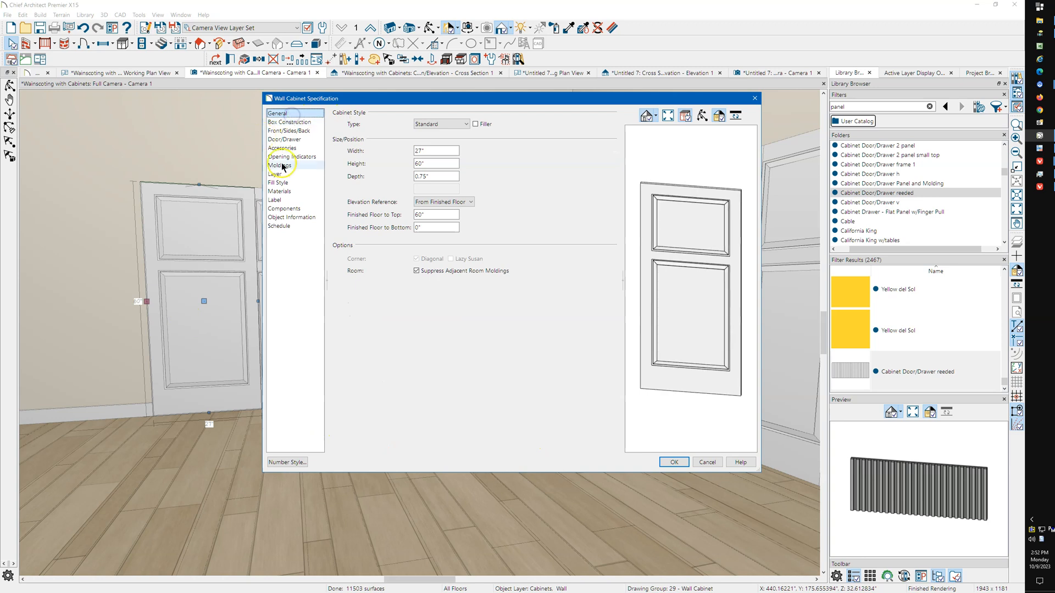
Review the leftmost cabinet's box construction values for frame separation, left and right stile extend, and inset clearance
click(298, 122)
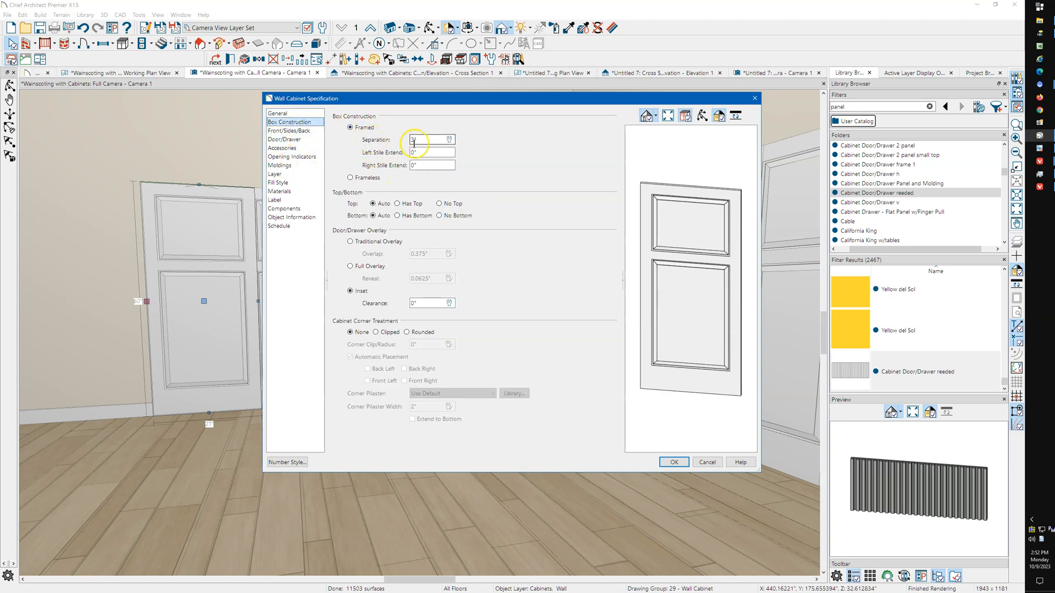
click(408, 141)
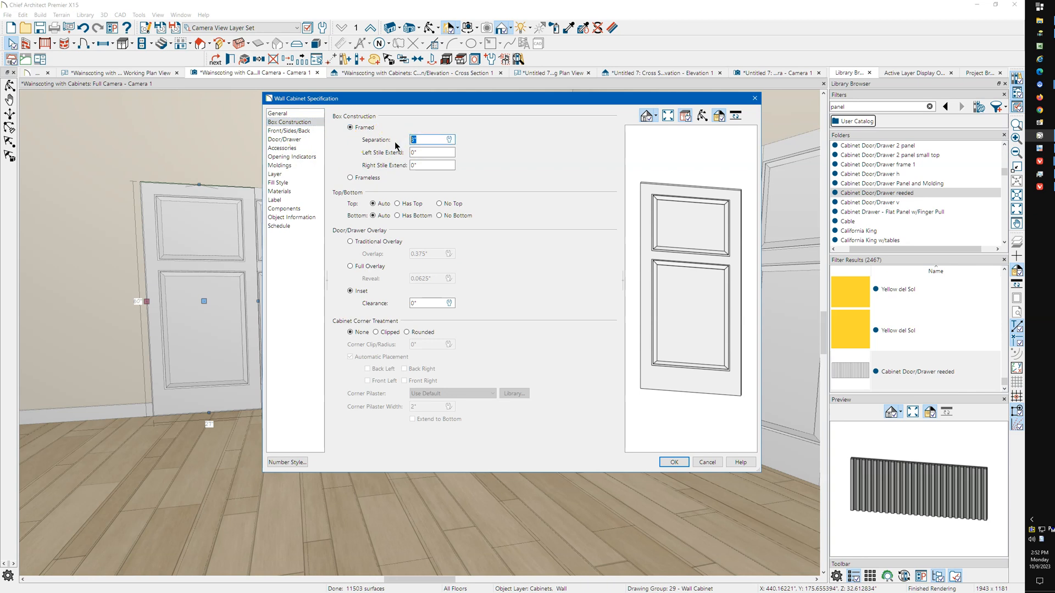
click(389, 144)
click(416, 153)
click(421, 167)
click(427, 303)
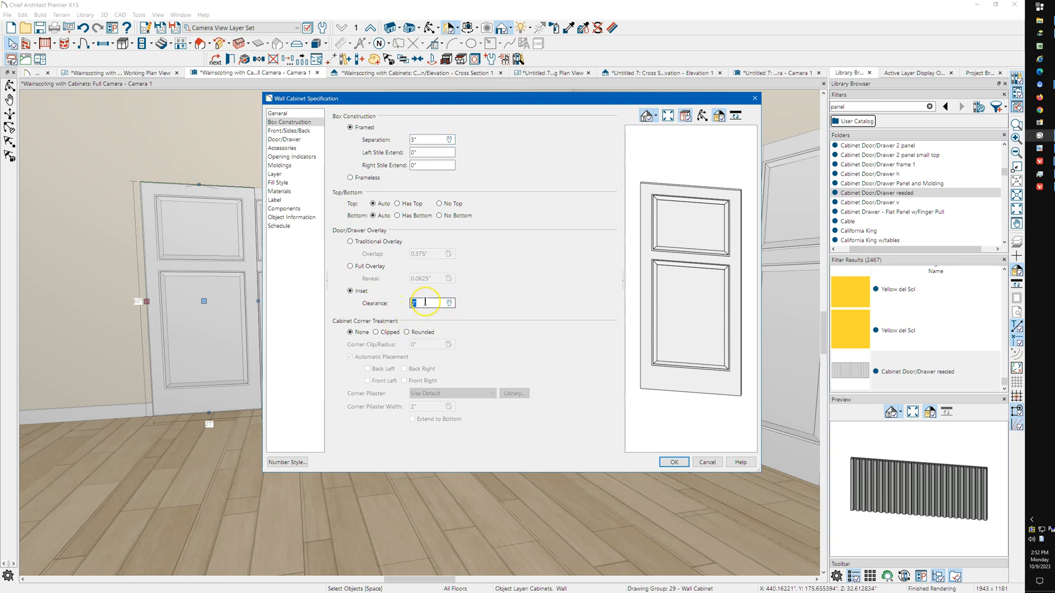
Restore the cabinet's default inset clearance and try a clearance of 3" instead
click(450, 303)
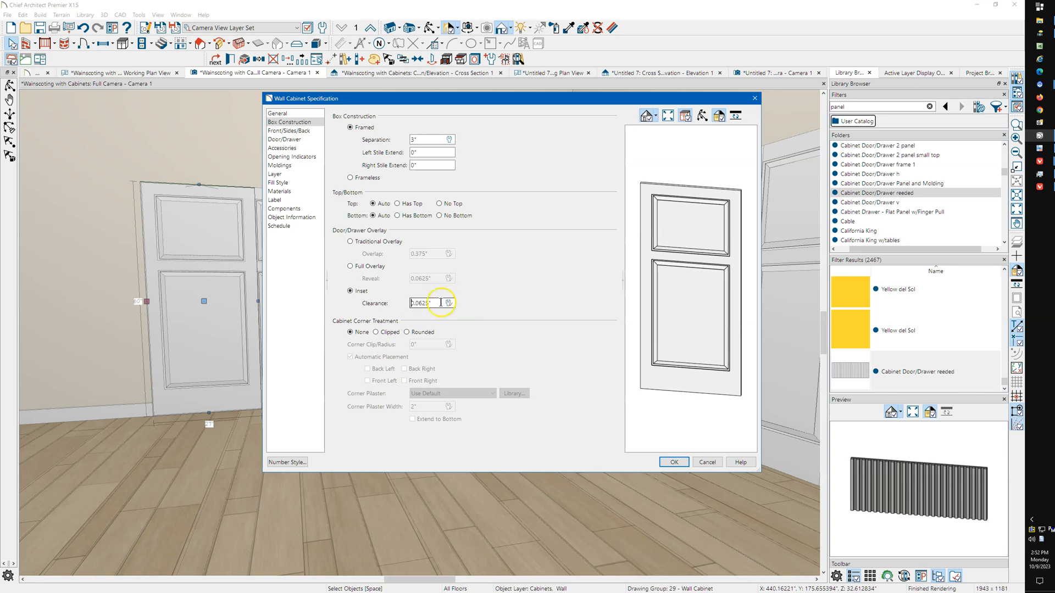
click(439, 302)
drag(438, 302, 389, 313)
text(3)
key(Tab)
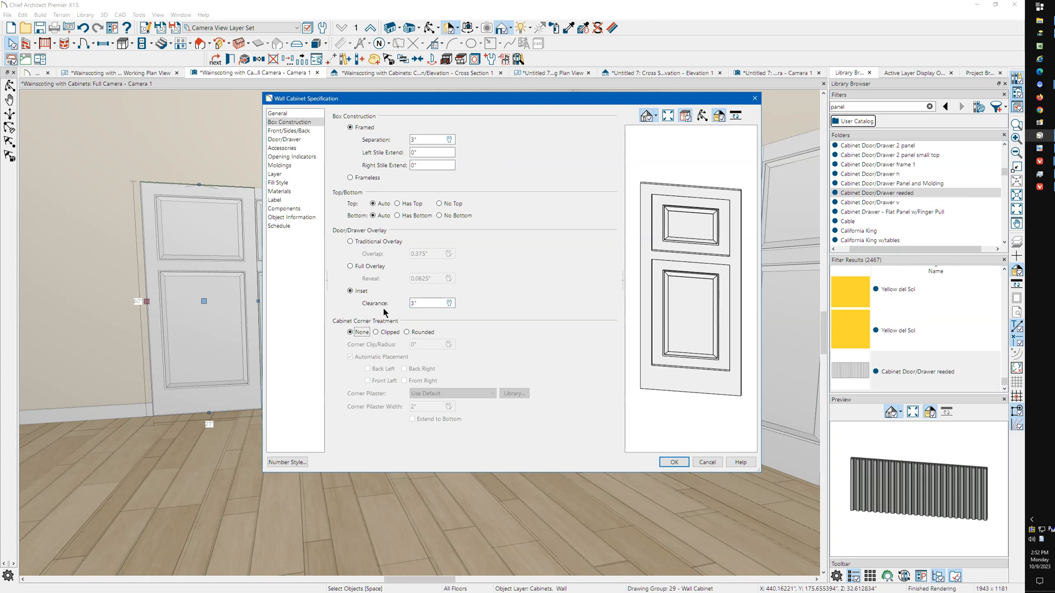
click(483, 286)
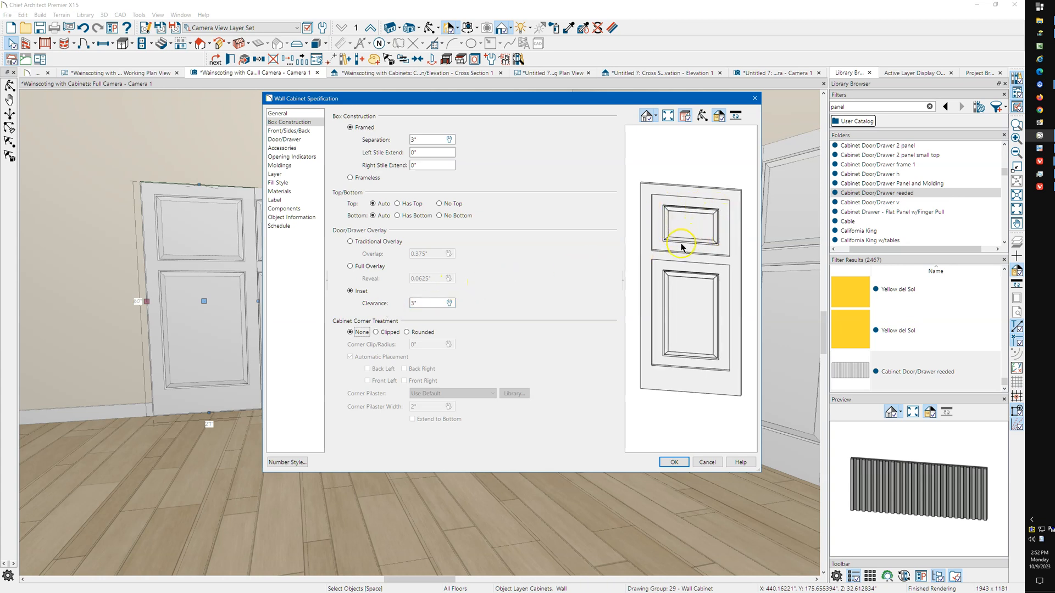
Try changing the upper panel's item type to Door - Left, and cancel the cabinet specification
click(683, 217)
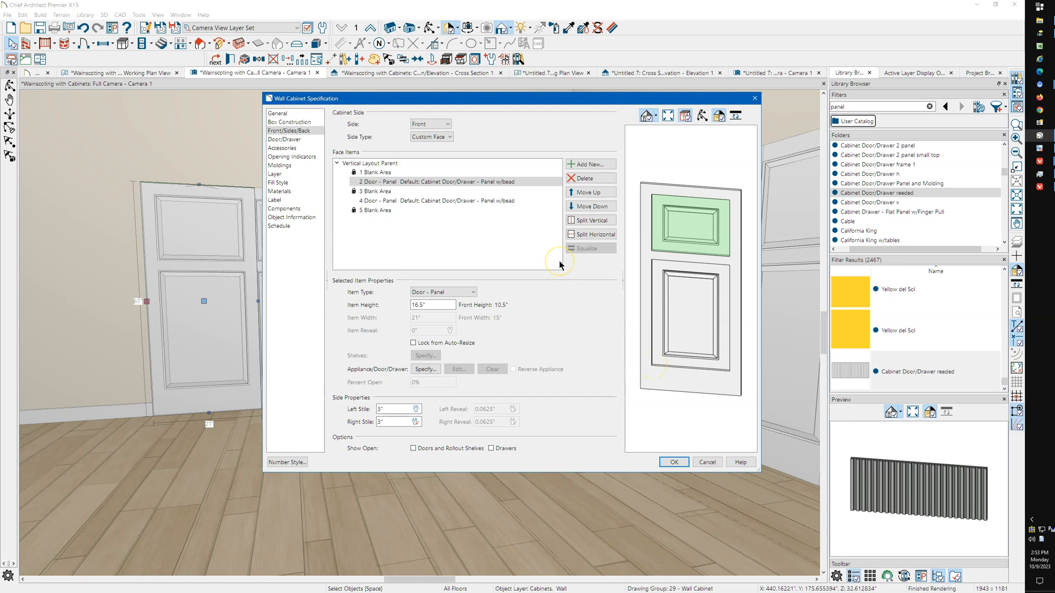
click(389, 184)
click(383, 184)
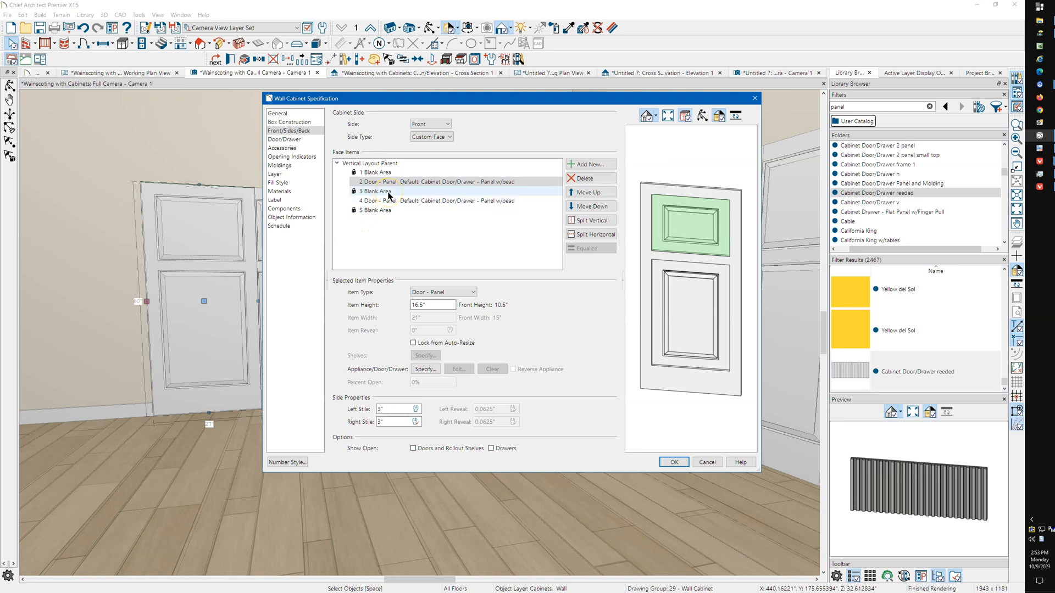
click(433, 294)
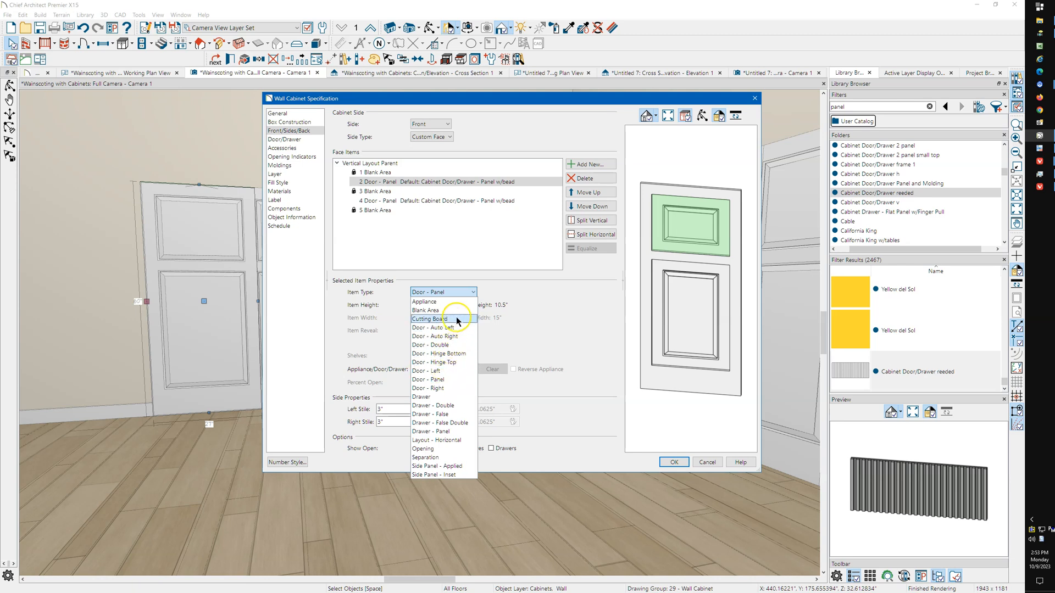
click(446, 371)
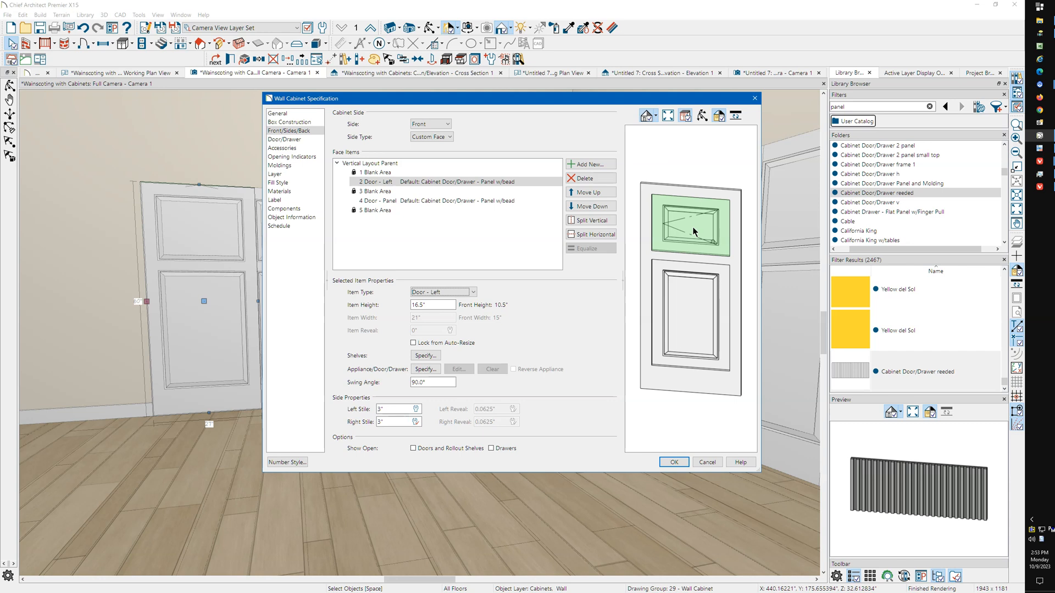
click(708, 463)
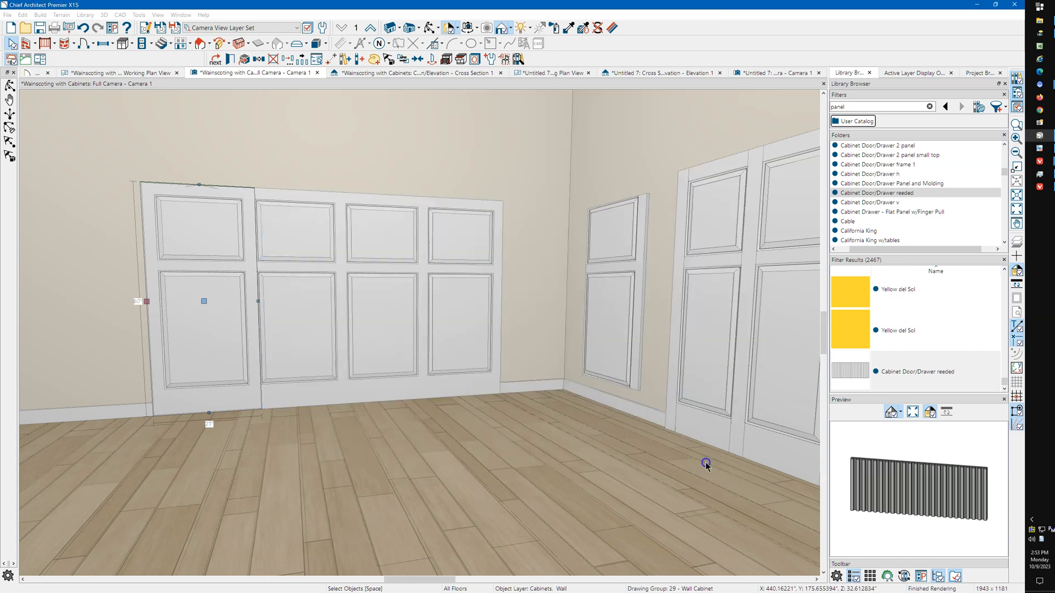
key(Escape)
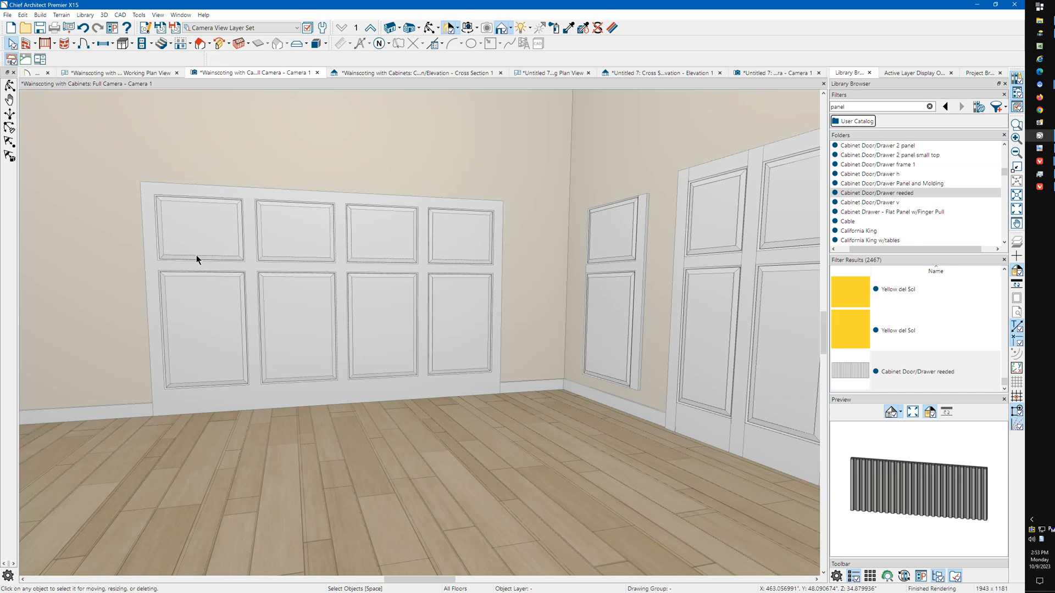
Bring the five-section alcove wainscot into view and open the general size settings of its fourth wall cabinet
click(428, 28)
drag(451, 230, 146, 299)
drag(324, 332, 148, 338)
drag(416, 251, 411, 274)
scroll(376, 371, down, 2)
mouse_move(304, 324)
mouse_down()
mouse_move(306, 348)
mouse_move(308, 308)
mouse_move(314, 316)
mouse_up()
key(space)
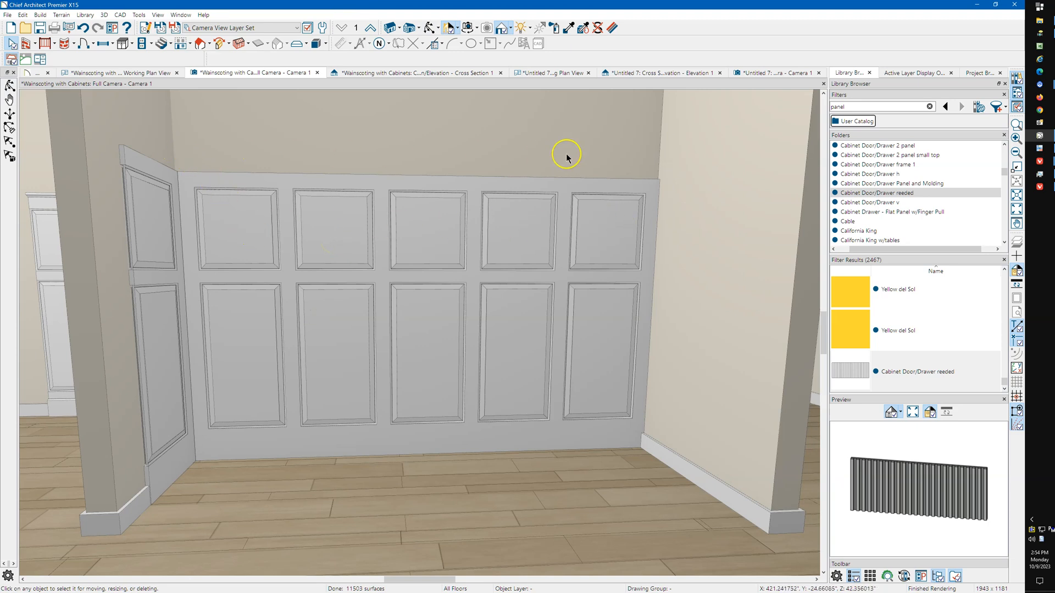
click(516, 238)
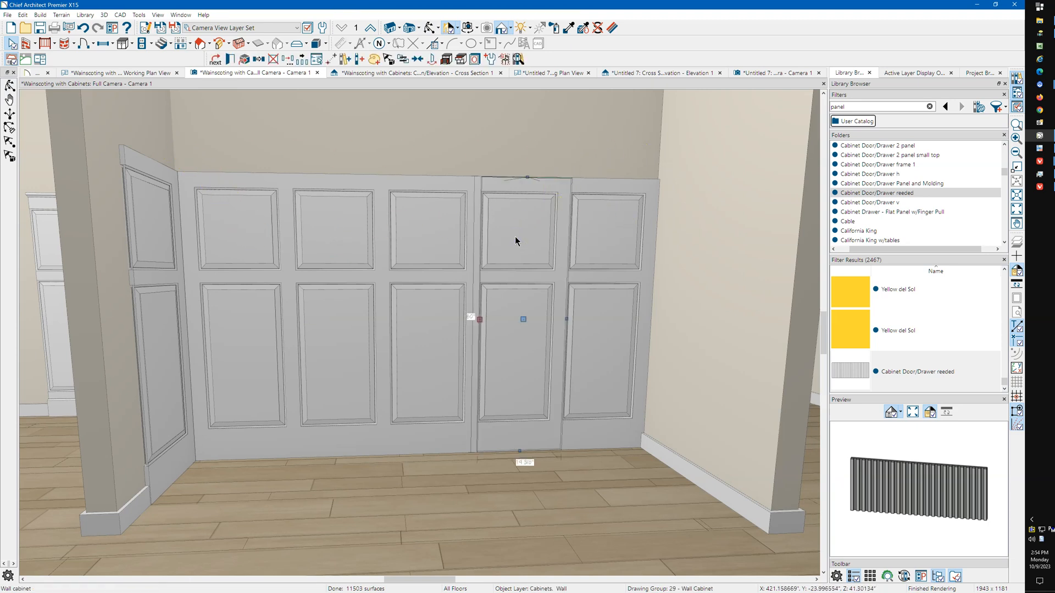
double_click(516, 237)
click(302, 113)
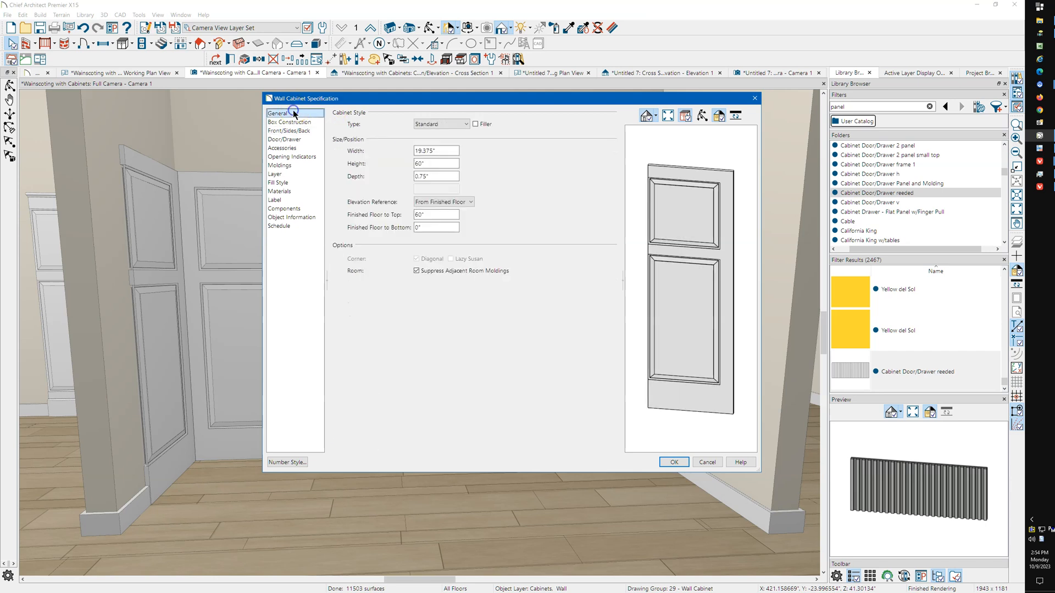
Try a width of 19.4" for the fourth wall cabinet in the alcove wainscot
click(444, 151)
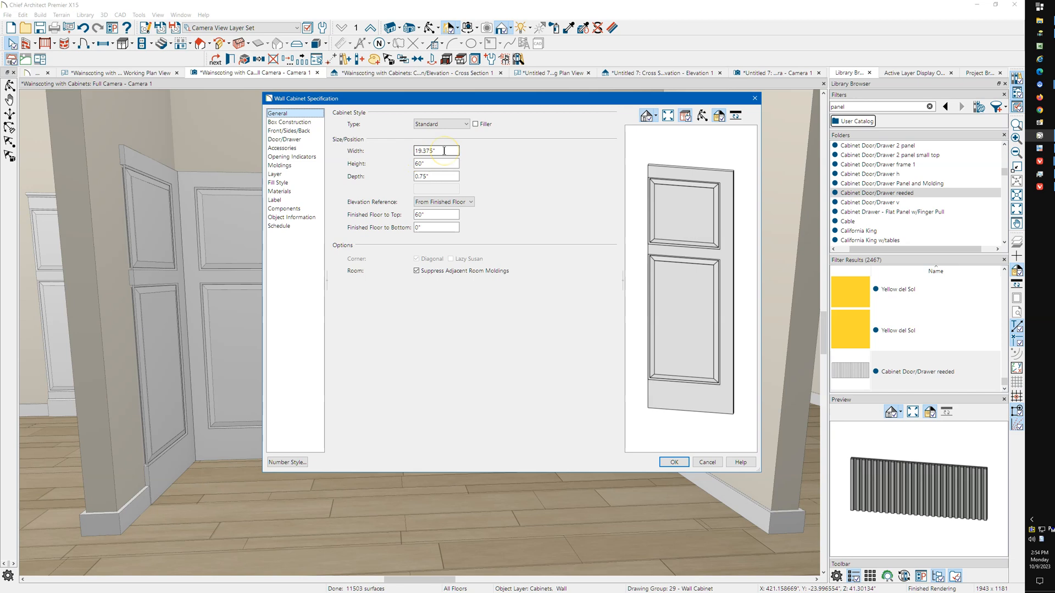
click(421, 150)
drag(423, 150, 449, 150)
click(438, 163)
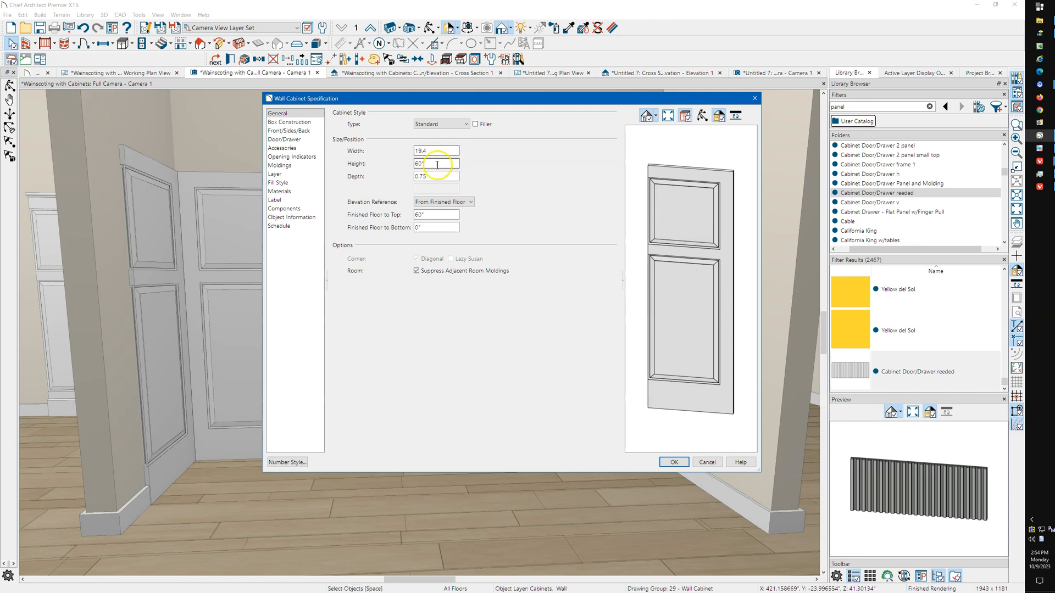
click(441, 193)
click(442, 150)
click(448, 161)
click(442, 147)
Set the fourth wall cabinet's width to 19.4" again and accept the cabinet specification
drag(423, 150, 443, 150)
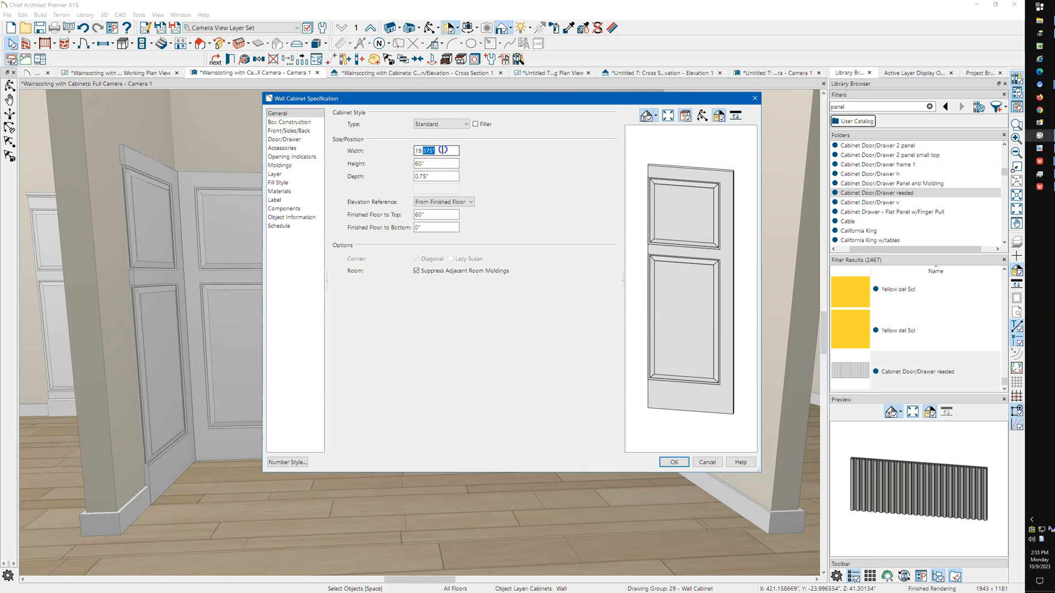
text(4)
click(442, 150)
key(Tab)
click(446, 150)
click(671, 463)
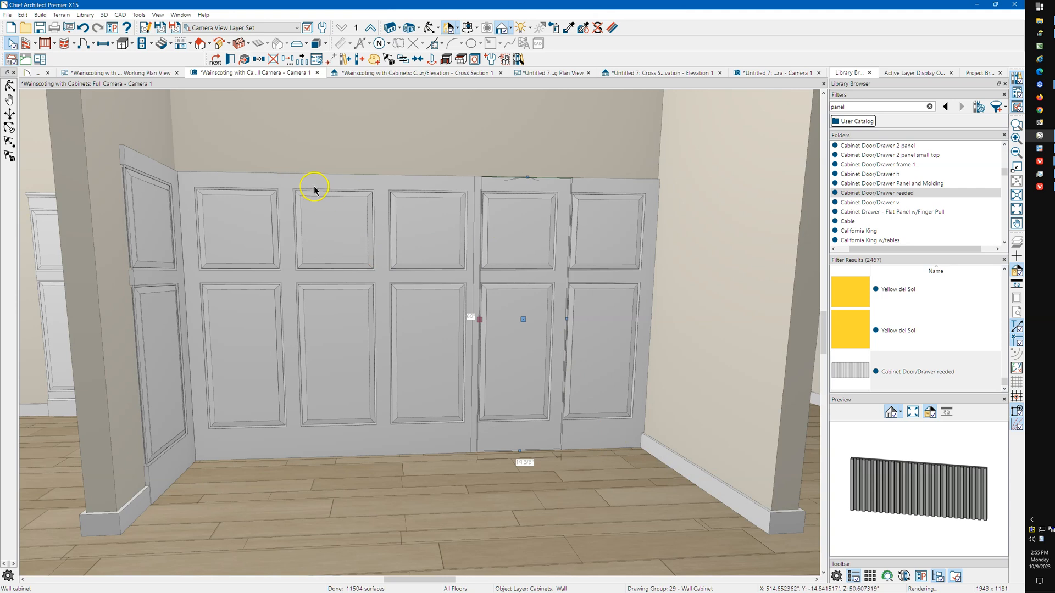
Bring the alcove's inside corner into view and enable Create Automatic Blind Corner Cabinets in the general cabinet defaults
click(431, 29)
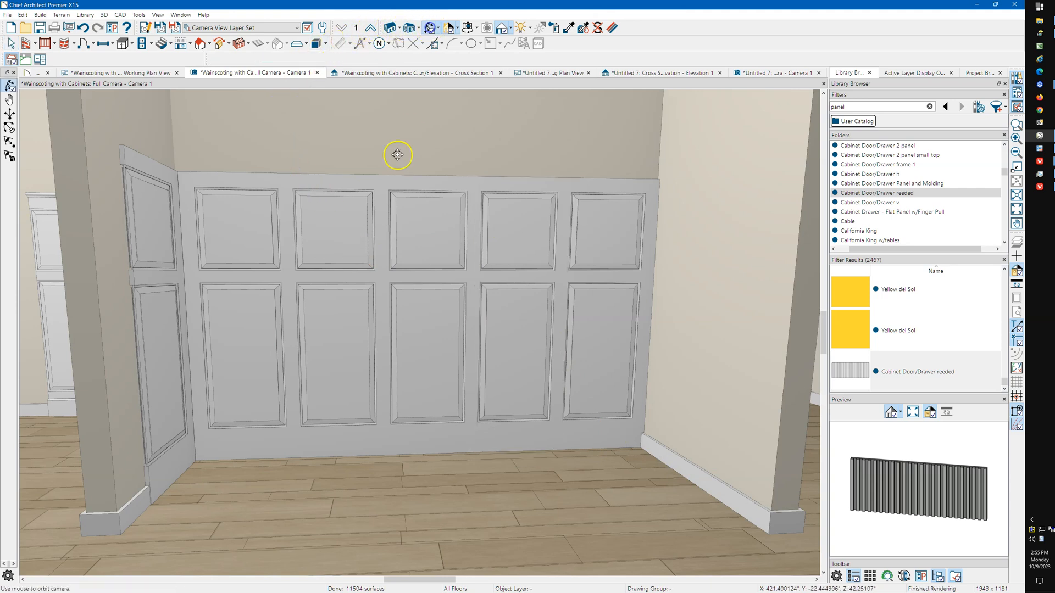
drag(409, 161, 382, 164)
drag(444, 180, 353, 259)
key(space)
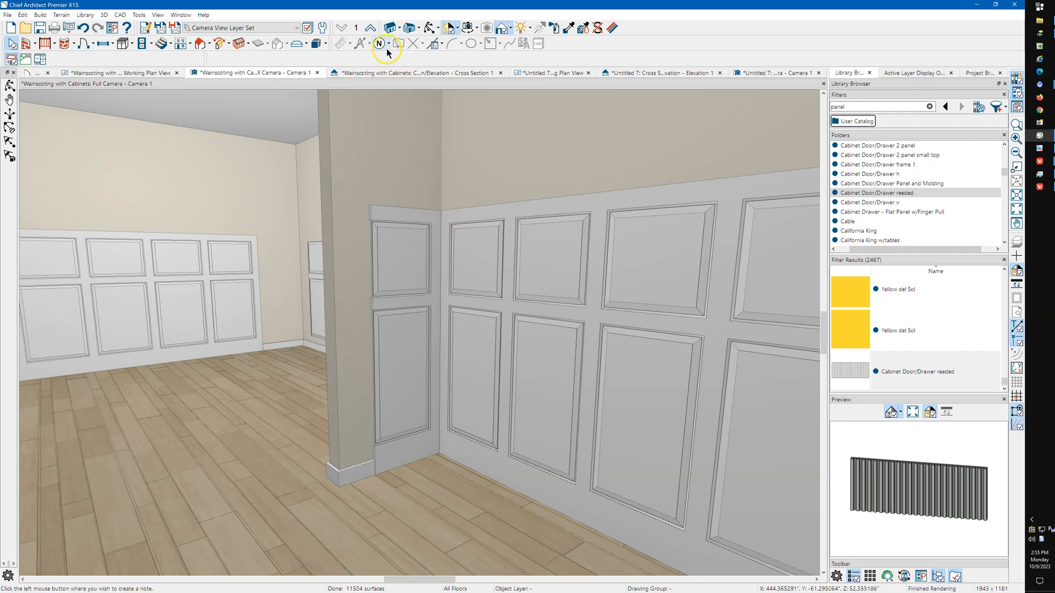
click(324, 28)
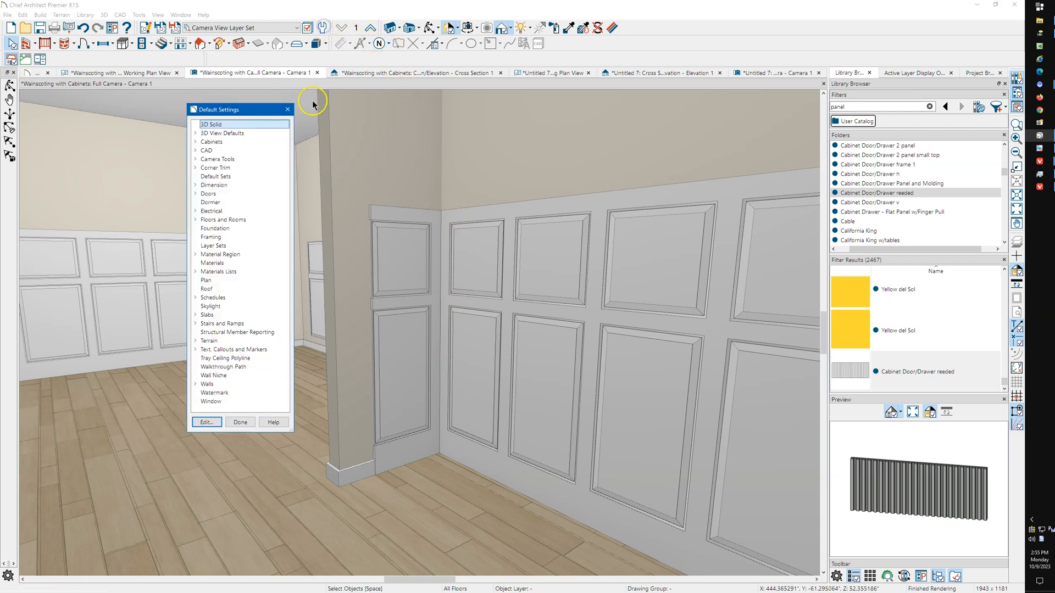
double_click(242, 142)
double_click(259, 151)
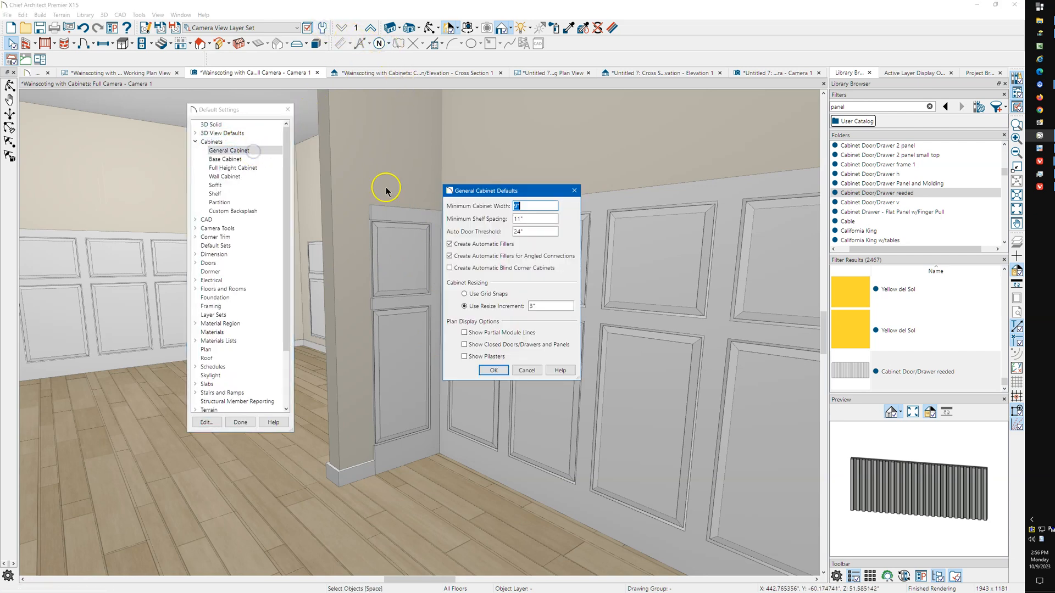
click(479, 269)
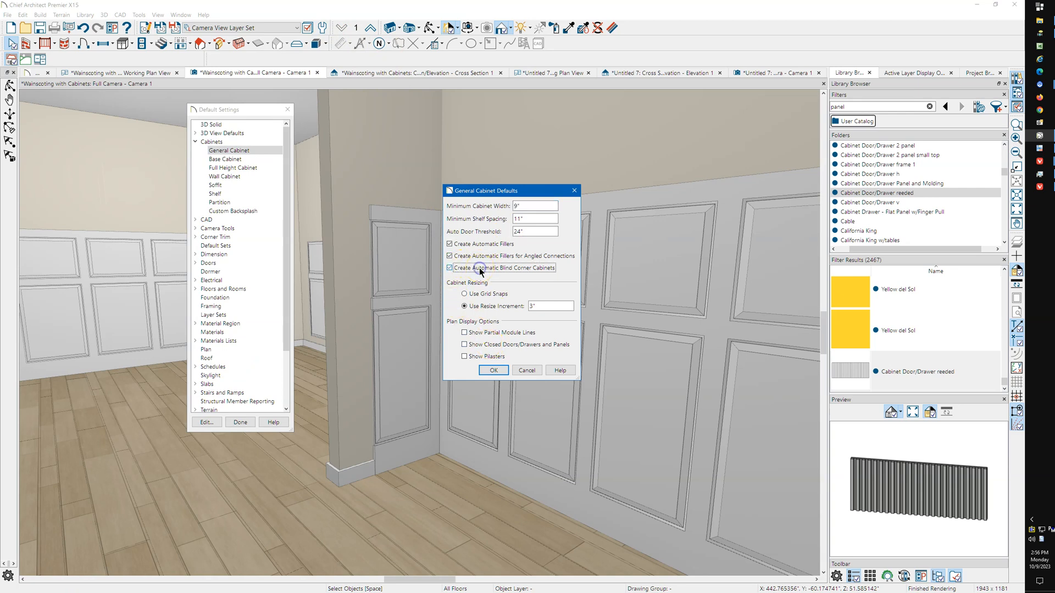
click(498, 370)
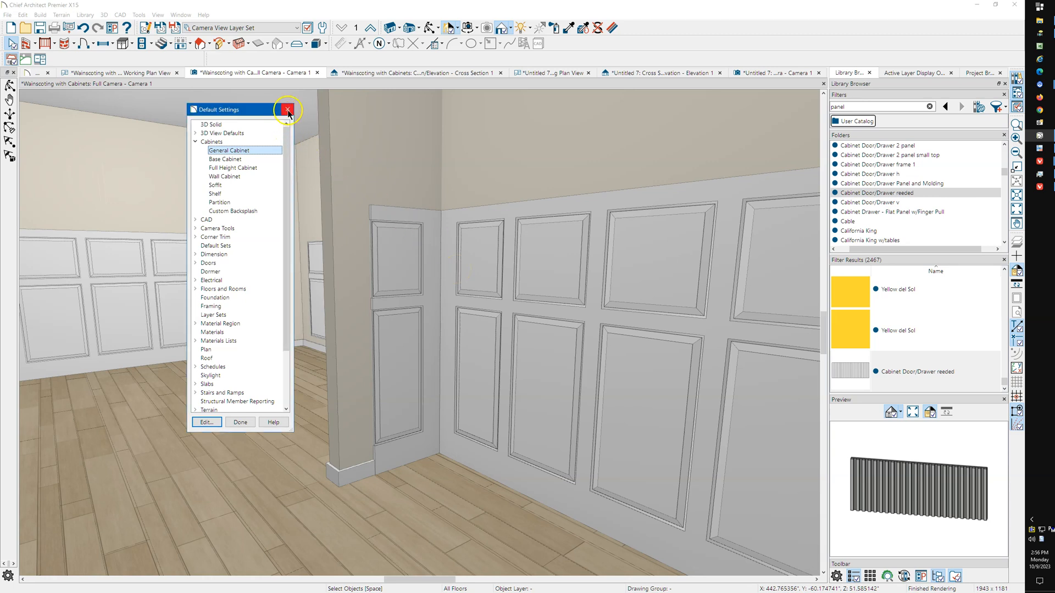
Turn Create Automatic Blind Corner Cabinets off again in the general cabinet defaults and finish the default settings
double_click(240, 153)
click(463, 272)
click(497, 371)
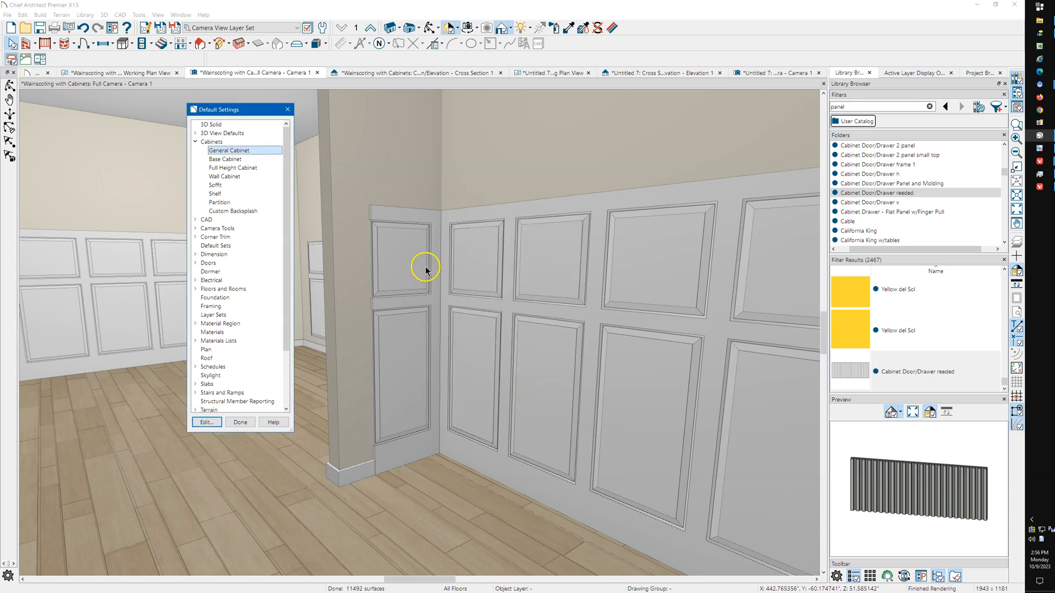
click(239, 423)
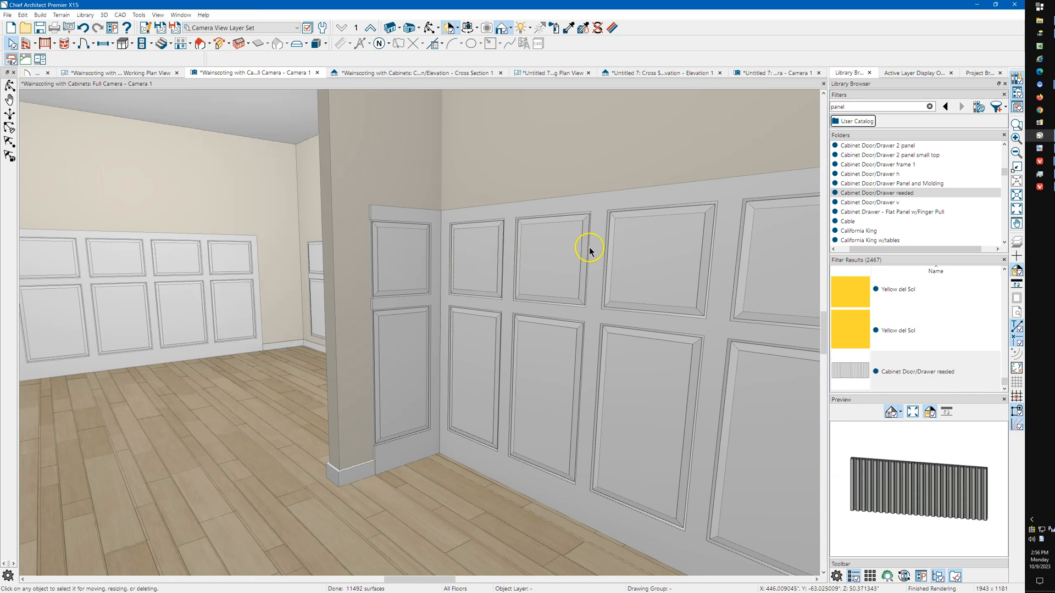
Bring the four-section wainscot near the room corner into view and inspect its individual wall cabinets
click(433, 31)
drag(499, 254, 730, 204)
drag(258, 334, 209, 323)
key(space)
click(267, 325)
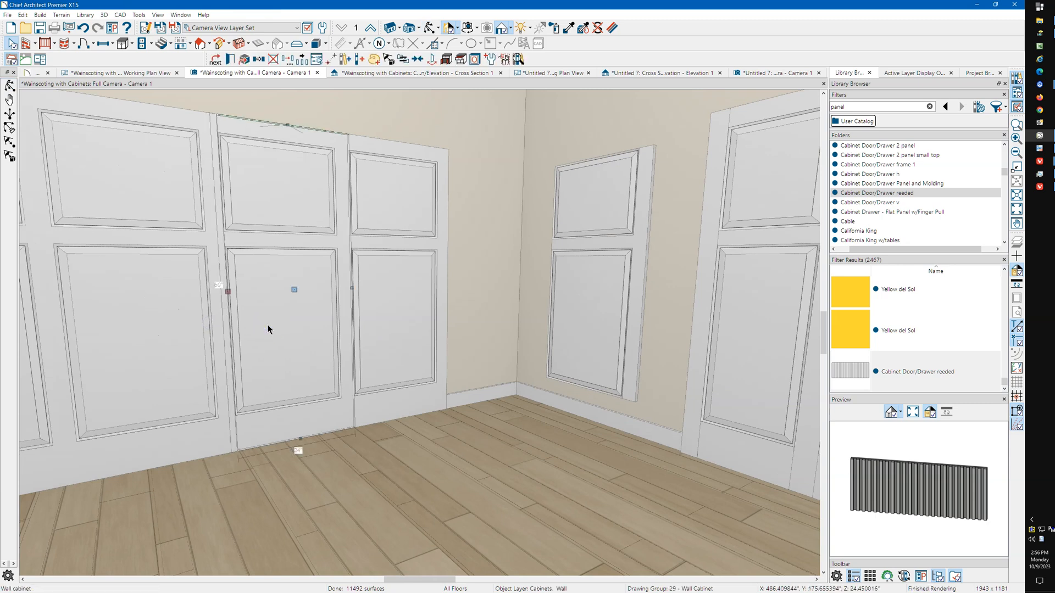
click(342, 307)
Inspect the two millwork sections of the wainscot sample on the adjoining wall
key(space)
drag(405, 164, 504, 245)
key(space)
click(451, 295)
click(367, 293)
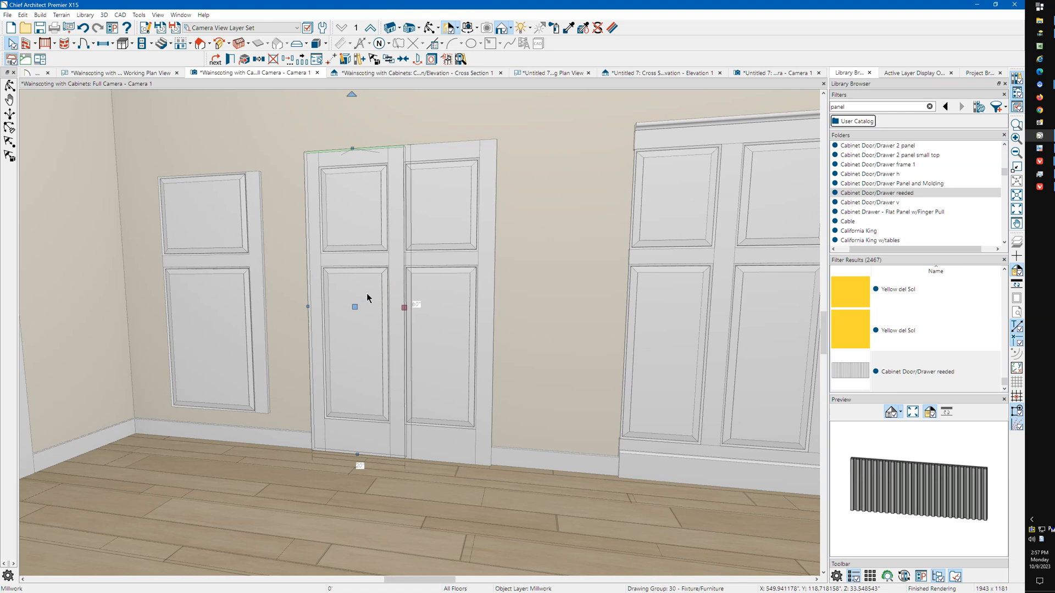
click(353, 232)
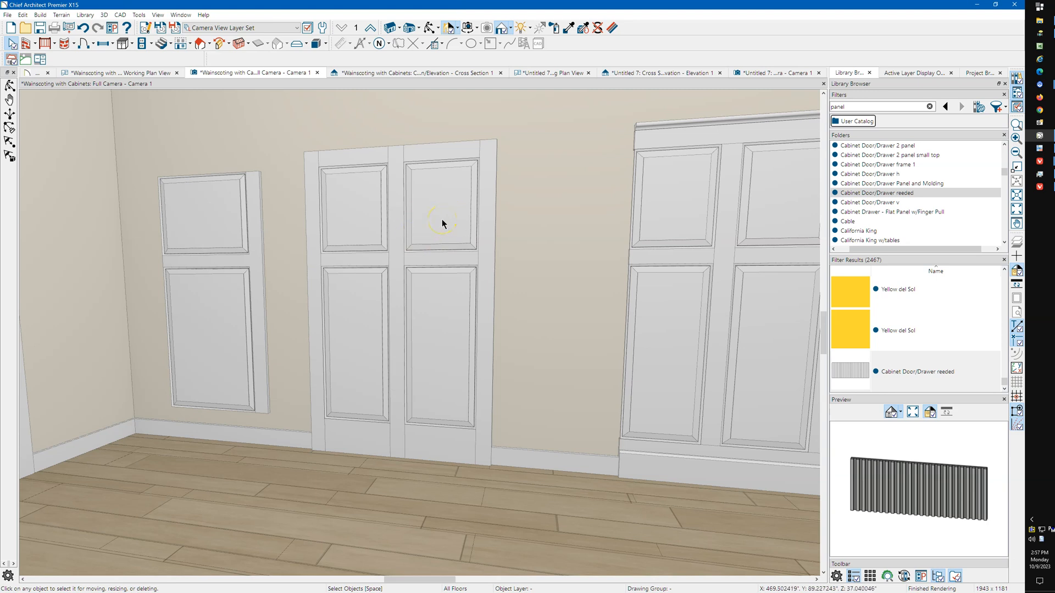
Review the Standard rendering technique options, including the Hand Drawn Lines on Top settings, and close them without changes
scroll(522, 231, down, 1)
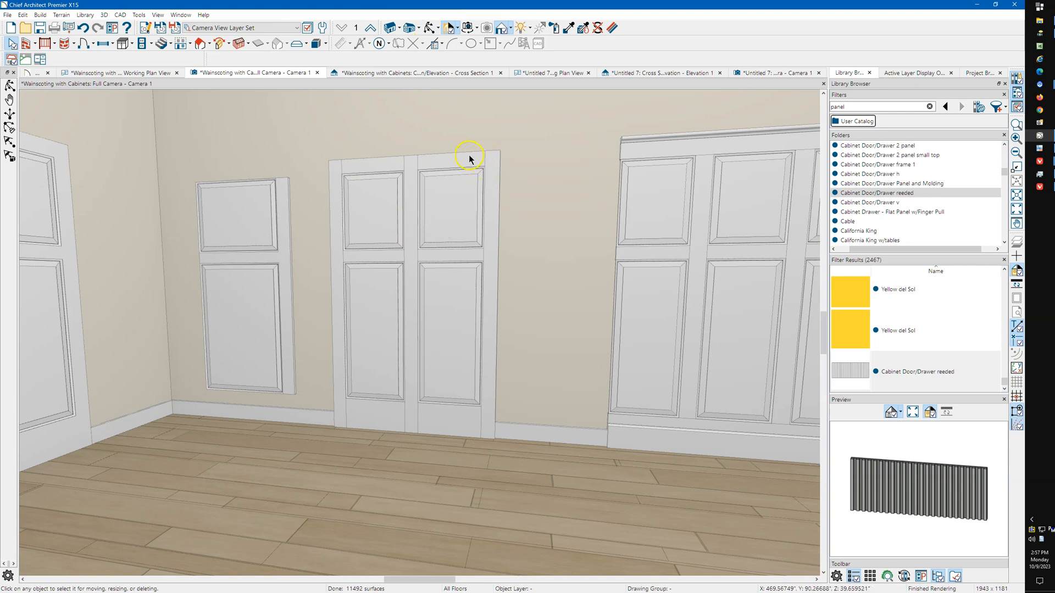
click(511, 28)
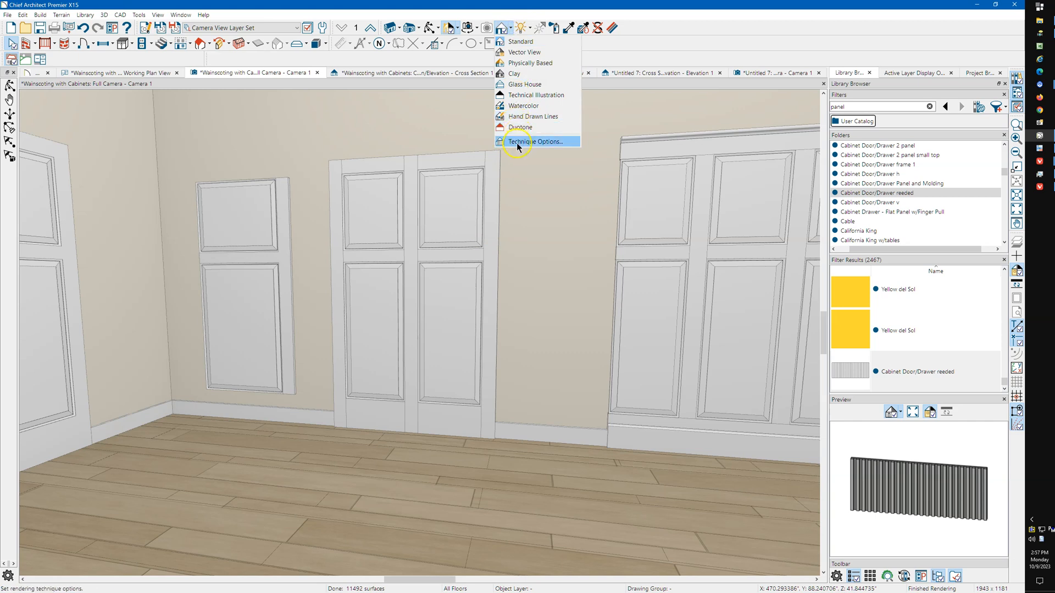
click(517, 142)
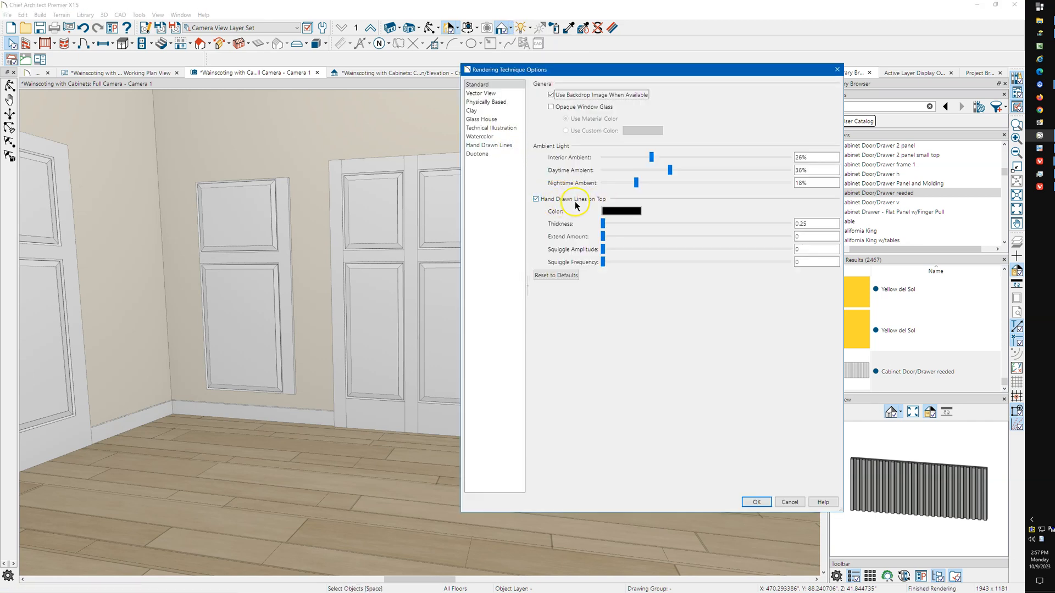
click(837, 69)
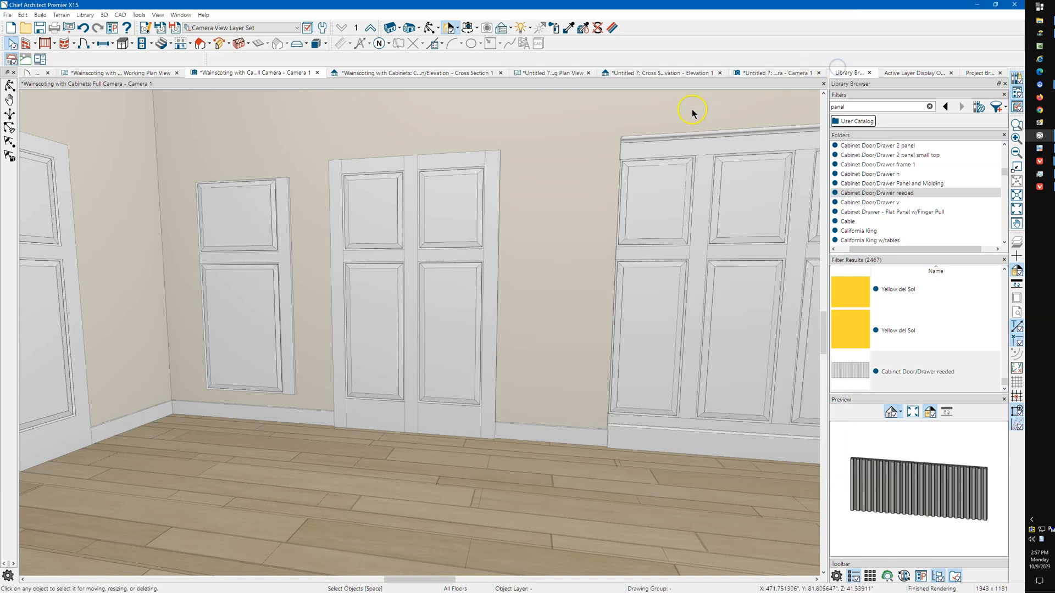
Try the Vector View rendering technique on the camera view and return to Standard
click(511, 29)
click(517, 52)
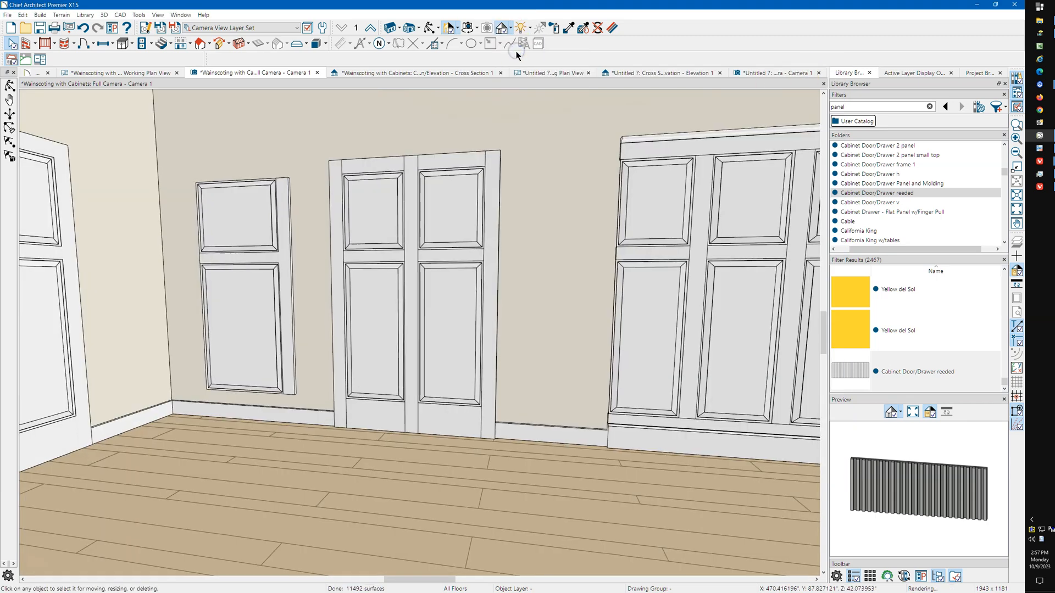
click(511, 31)
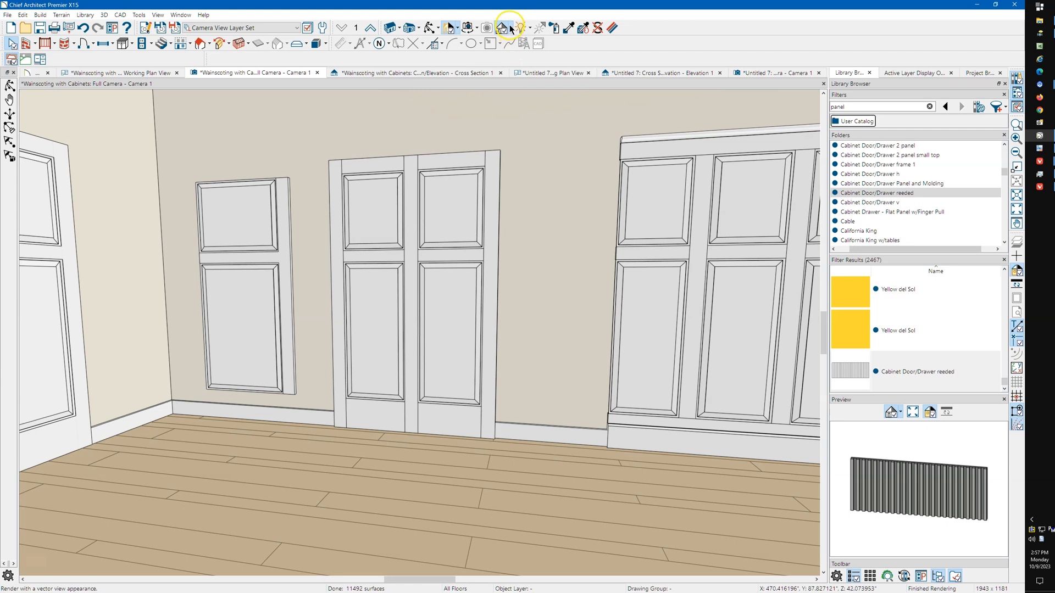
click(510, 26)
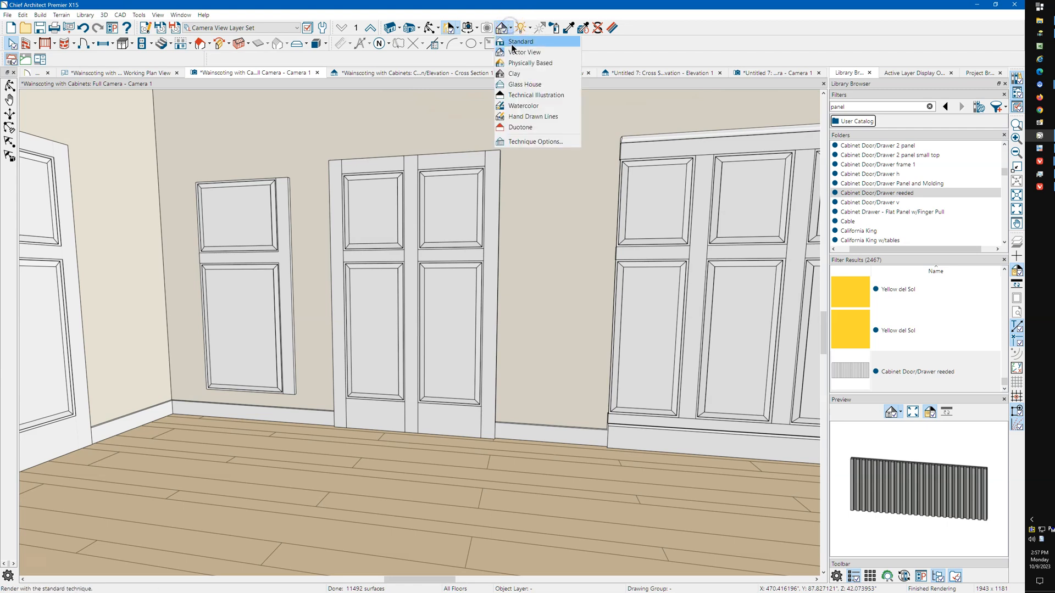
click(516, 43)
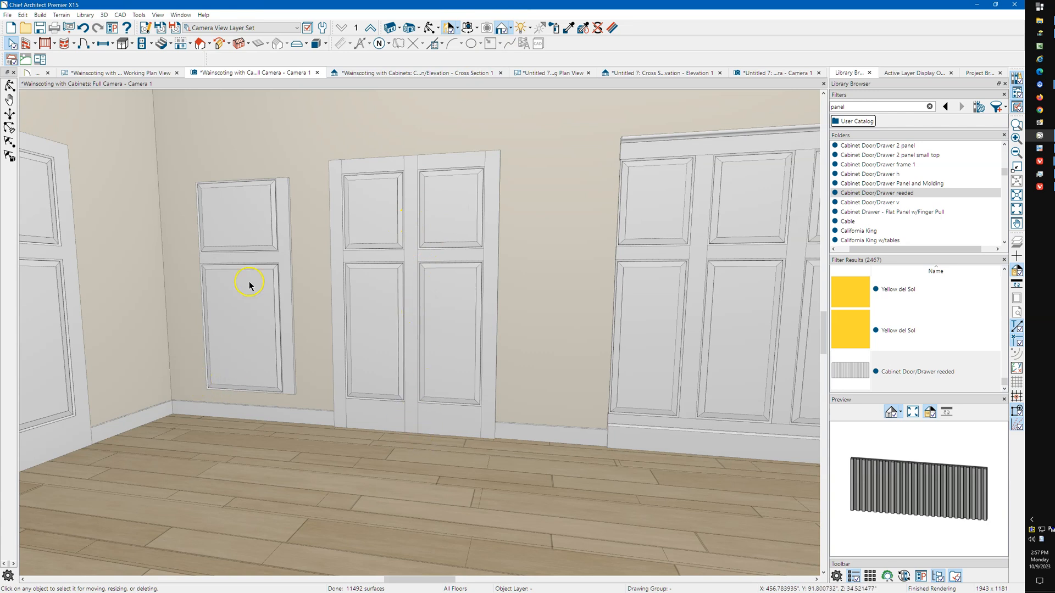
Compare the four-section cabinet wainscot with the panel samples around the room corner
click(429, 31)
drag(363, 165, 306, 179)
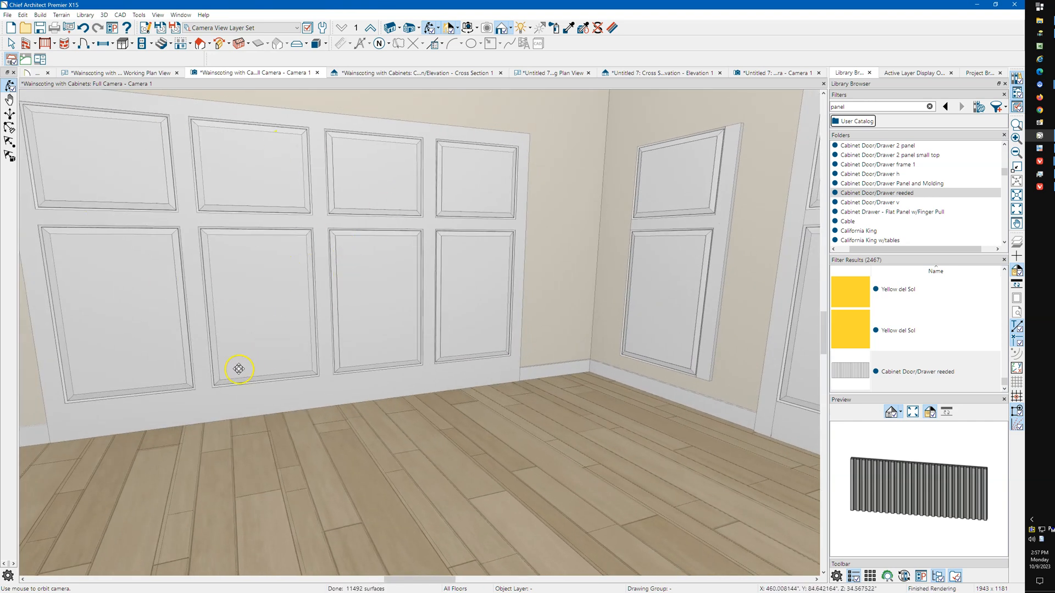
drag(330, 313, 371, 296)
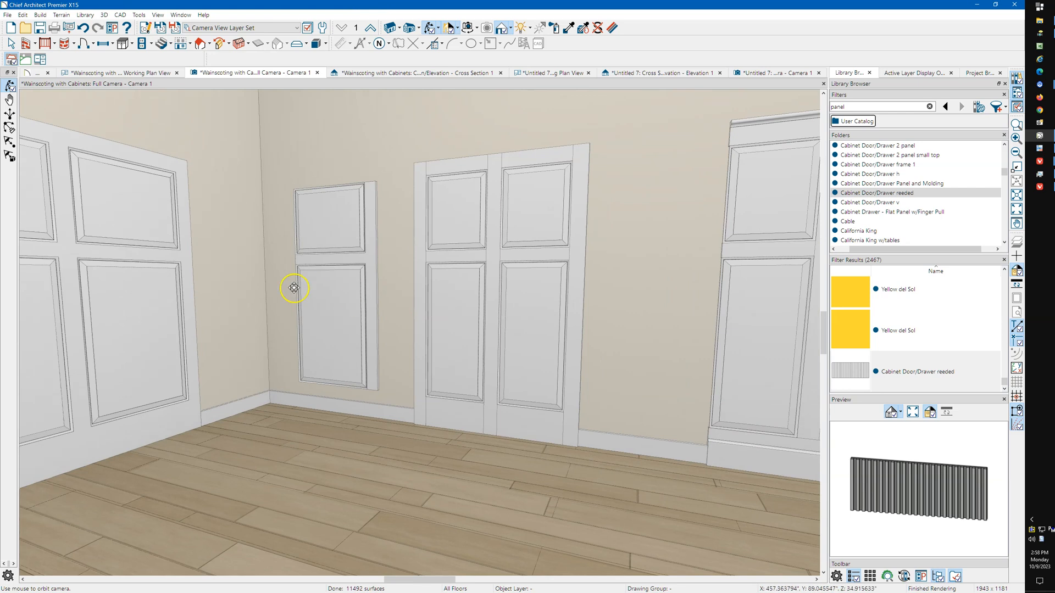
drag(71, 248, 108, 253)
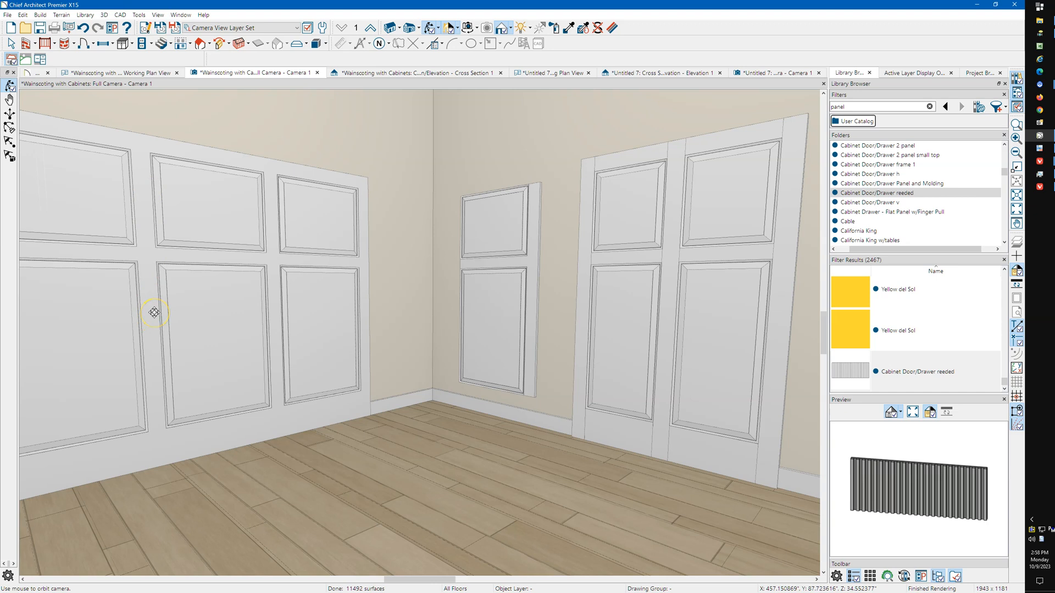
key(space)
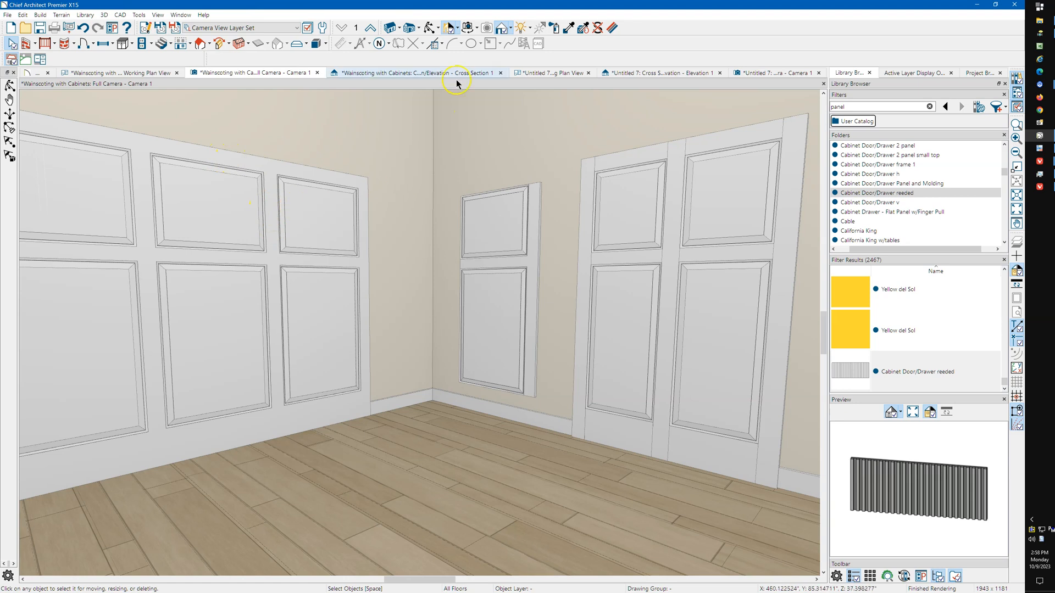
Examine how the two-section sample divides into separate millwork objects, and check the nearby wall cabinet for comparison
click(430, 27)
drag(443, 219, 489, 245)
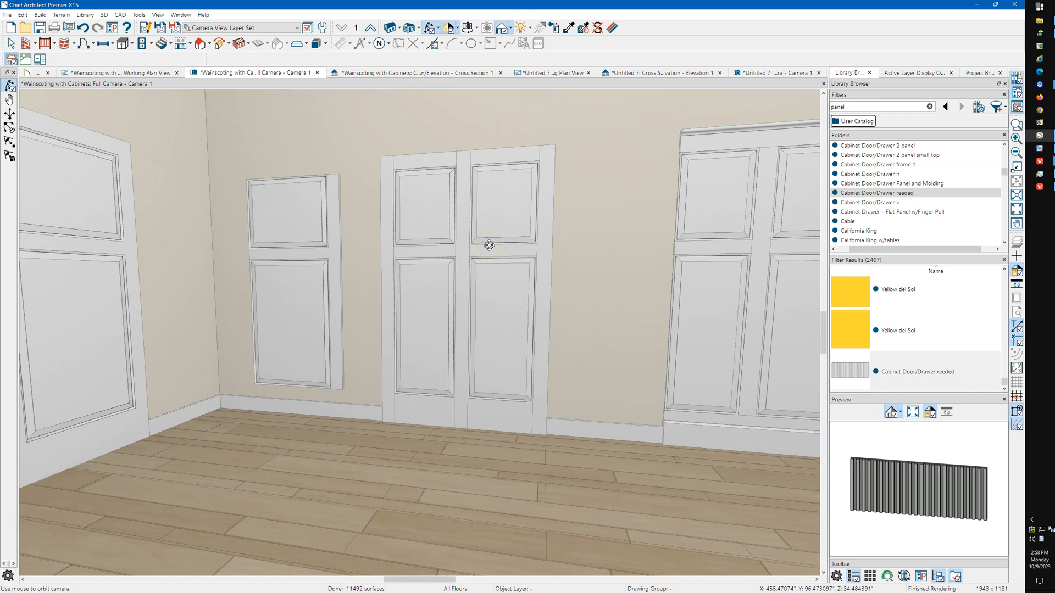
key(space)
click(490, 245)
click(407, 239)
click(417, 229)
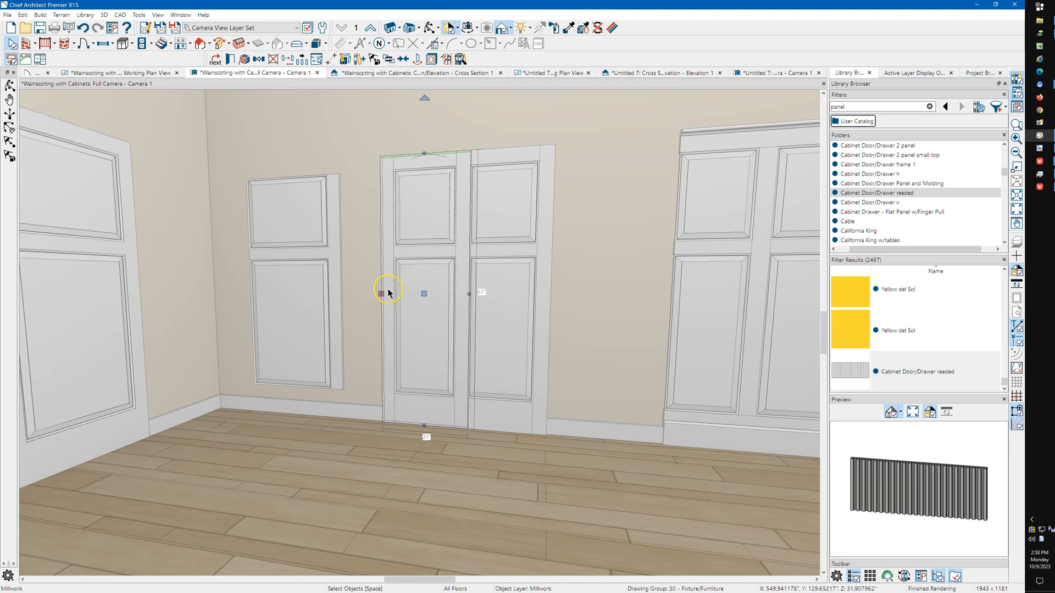
click(534, 324)
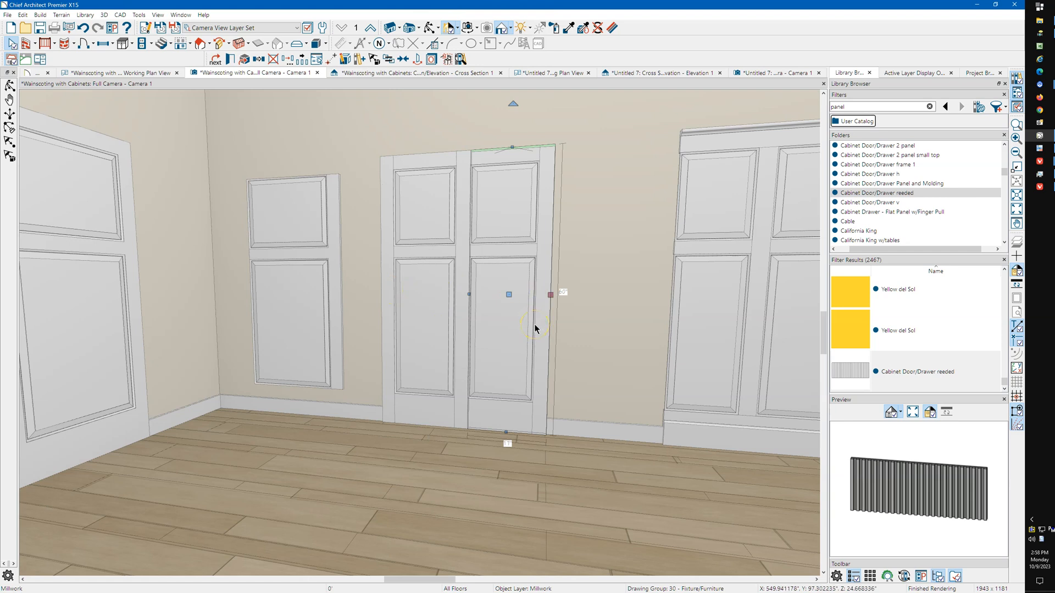
click(109, 295)
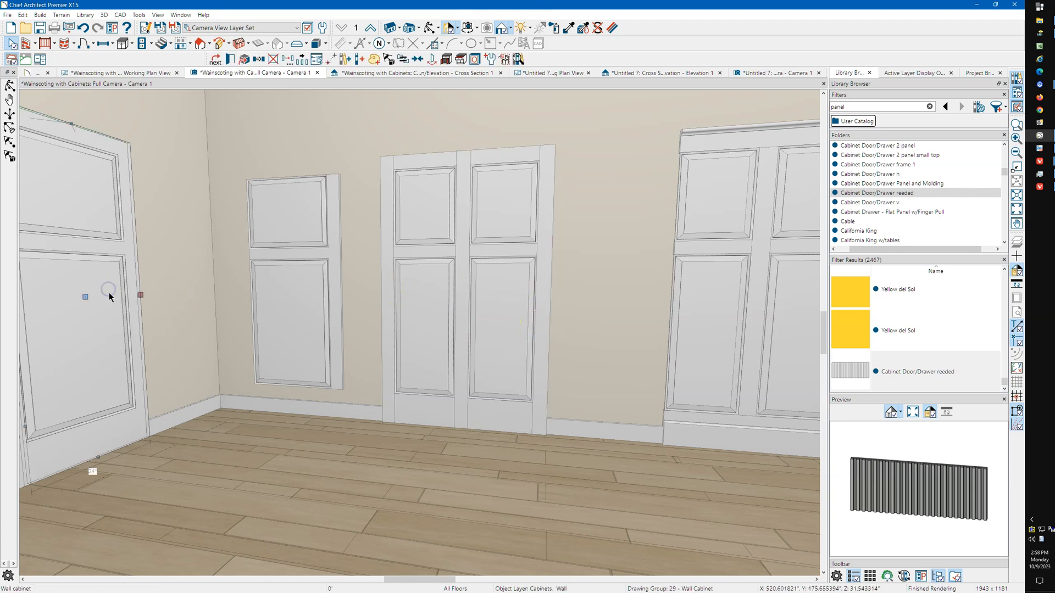
key(Escape)
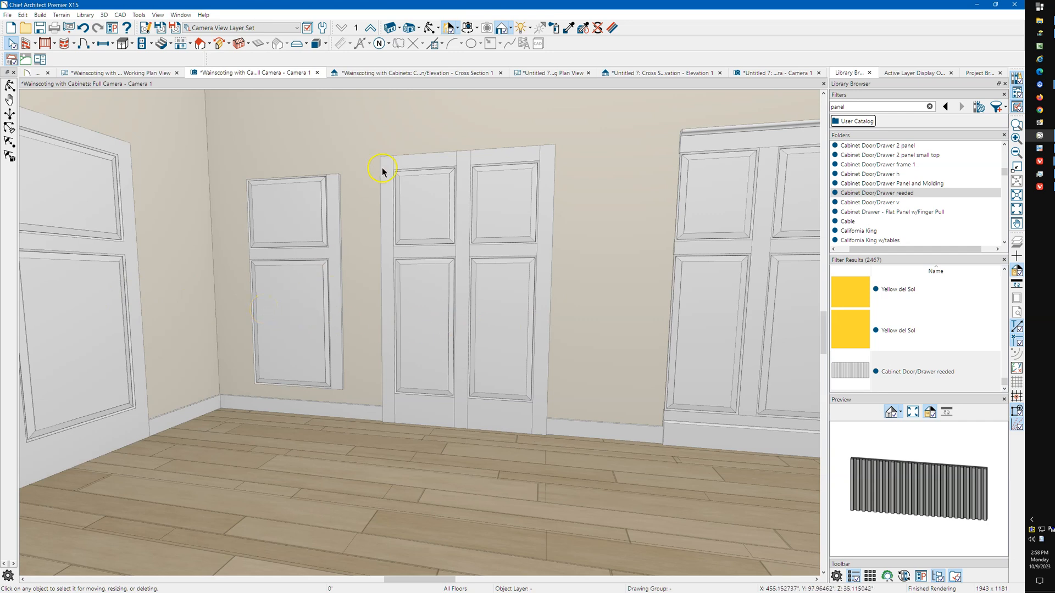
Bring all three wainscot samples on the wall into view and inspect the single raised wall cabinet panel
click(428, 27)
drag(360, 185, 379, 185)
scroll(433, 229, down, 2)
drag(464, 254, 492, 239)
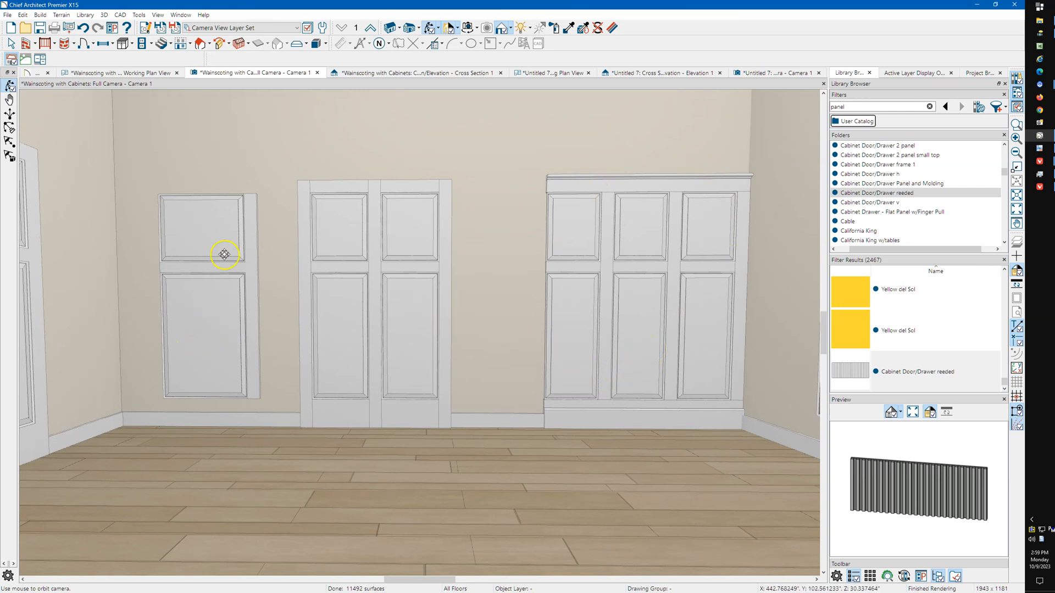
key(Escape)
click(185, 341)
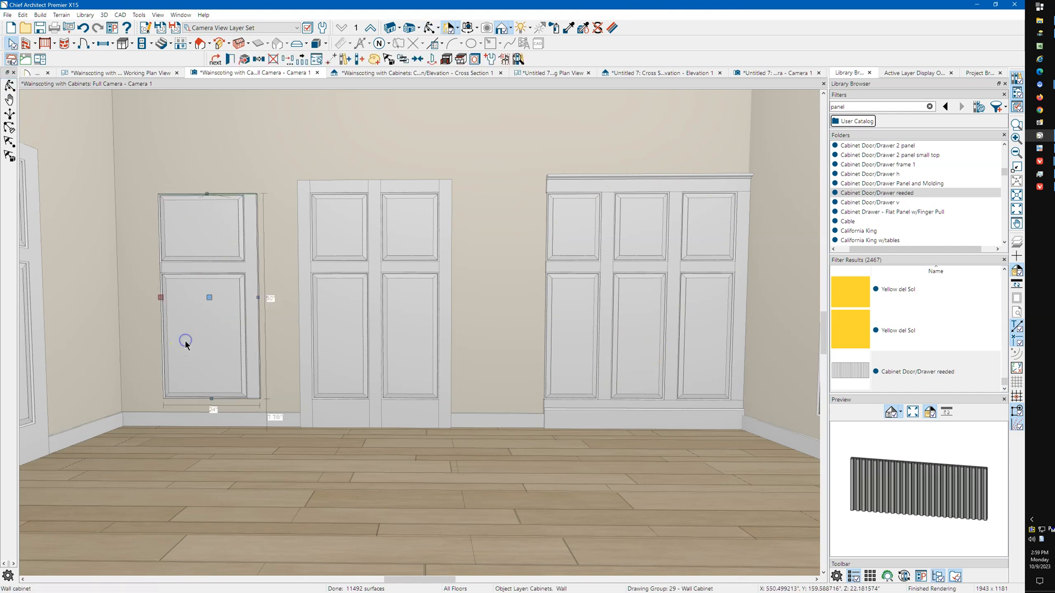
key(Escape)
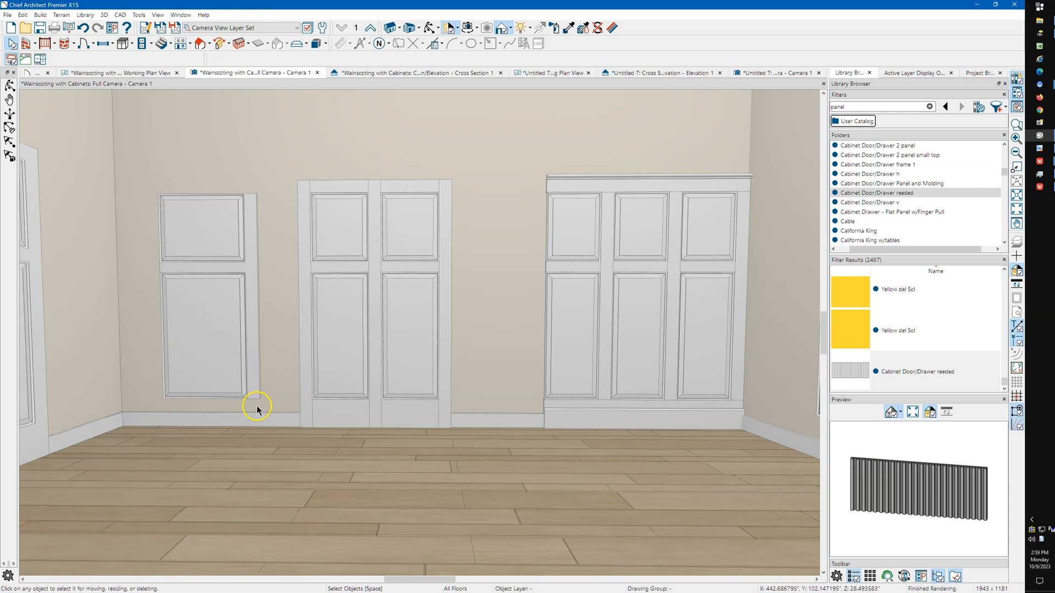
Inspect the front face items of the single raised wall cabinet panel in its specification, and close it without changes
click(227, 359)
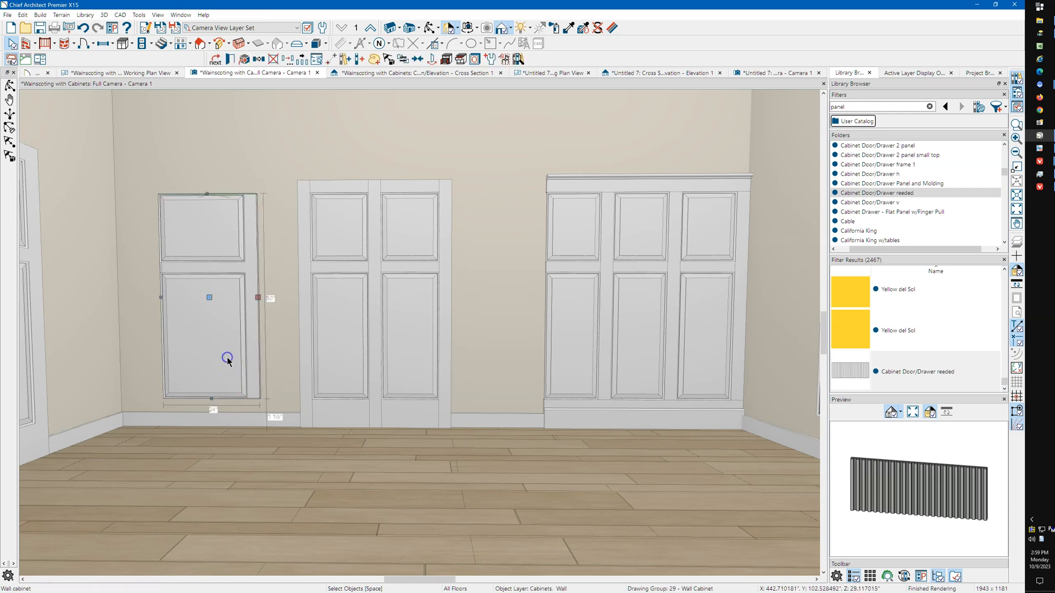
double_click(228, 359)
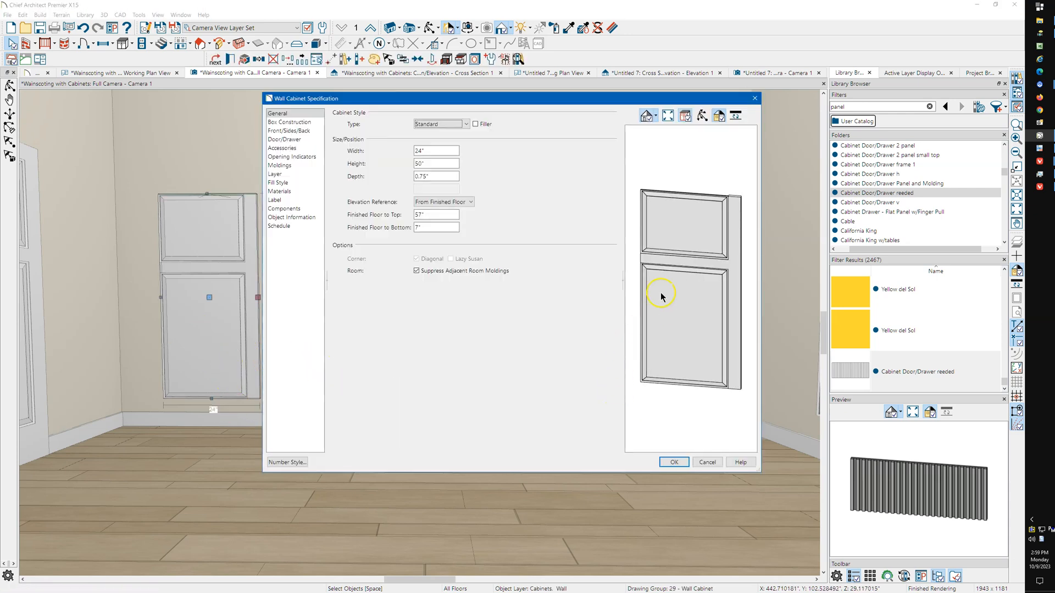
click(646, 222)
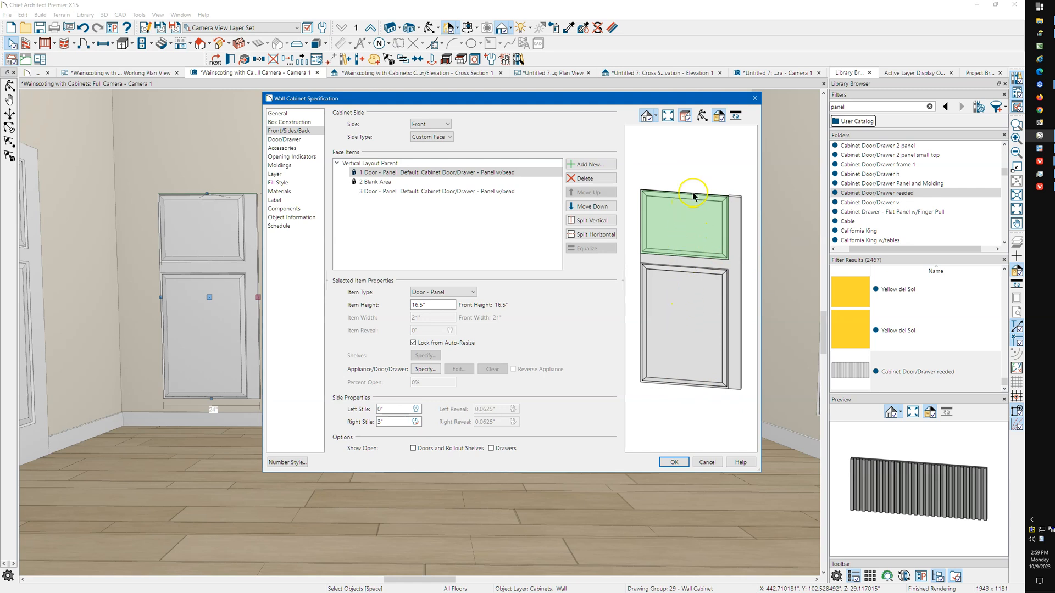
click(754, 99)
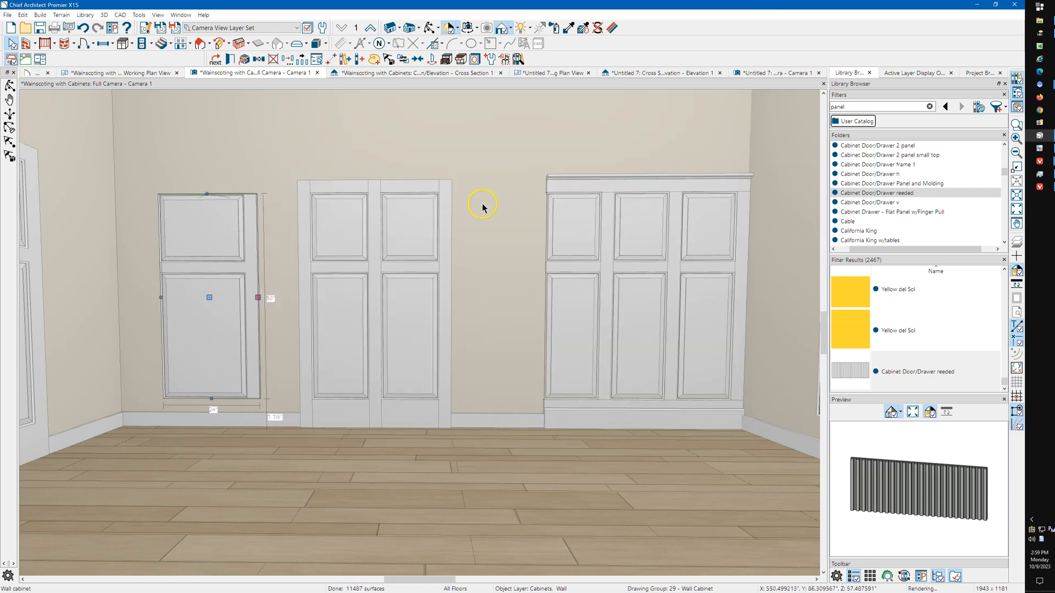
Check which separate millwork panels and molding polylines make up the three-section wainscot sample
click(547, 337)
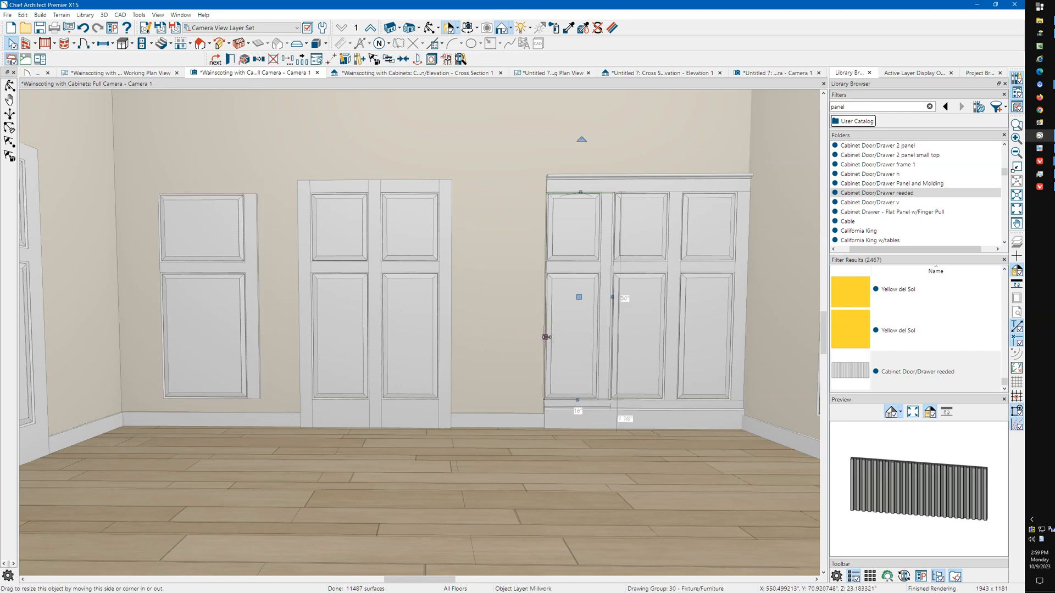
click(648, 335)
click(701, 335)
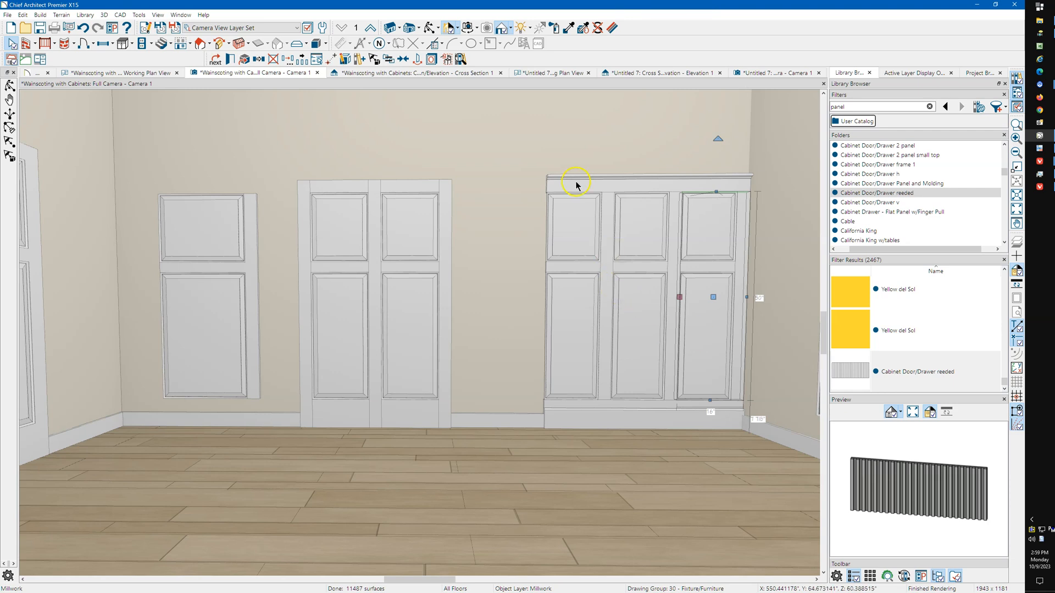
scroll(739, 198, up, 1)
key(Escape)
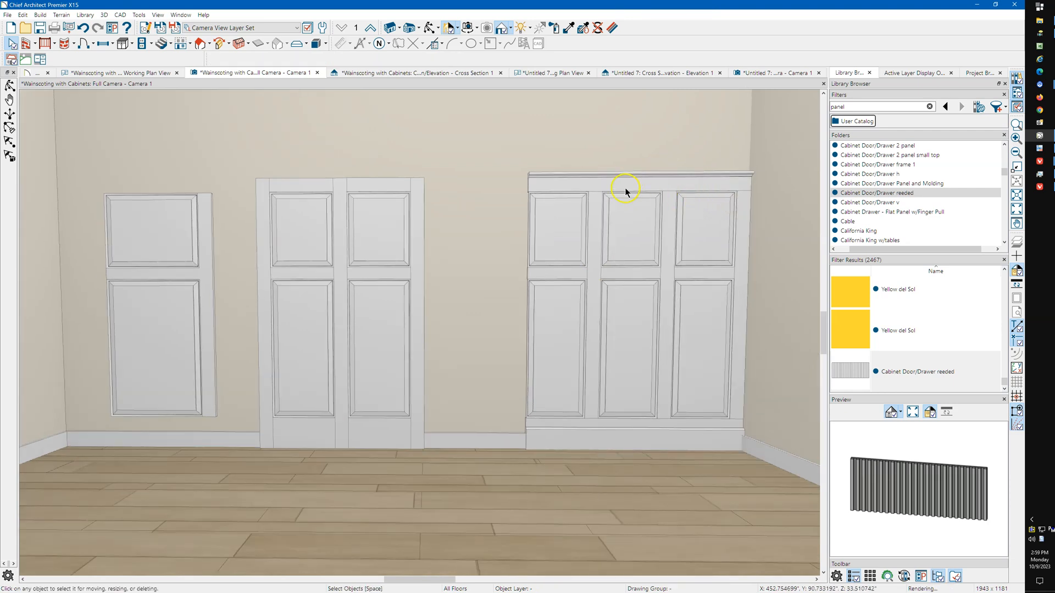
click(566, 183)
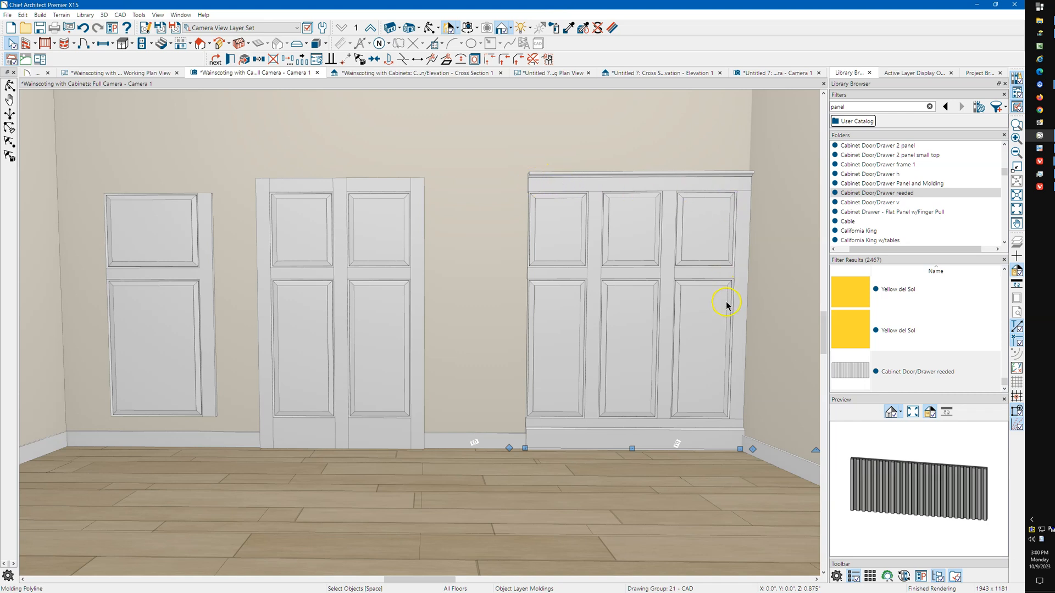
click(187, 300)
key(Escape)
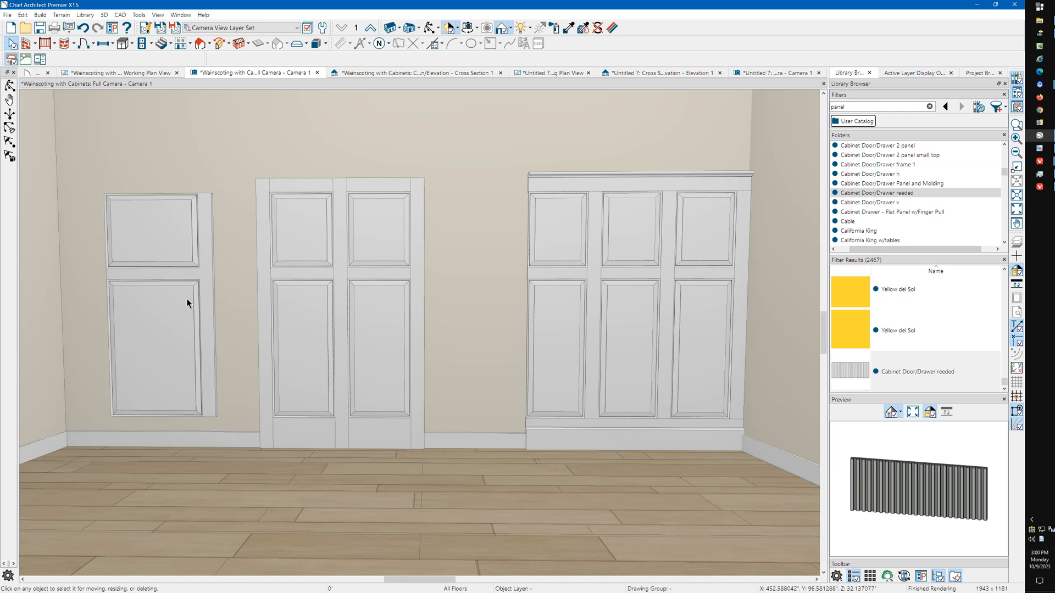
Review the general dimensions and position of the three-section sample's first millwork panel in its specification
middle_drag(483, 330, 222, 316)
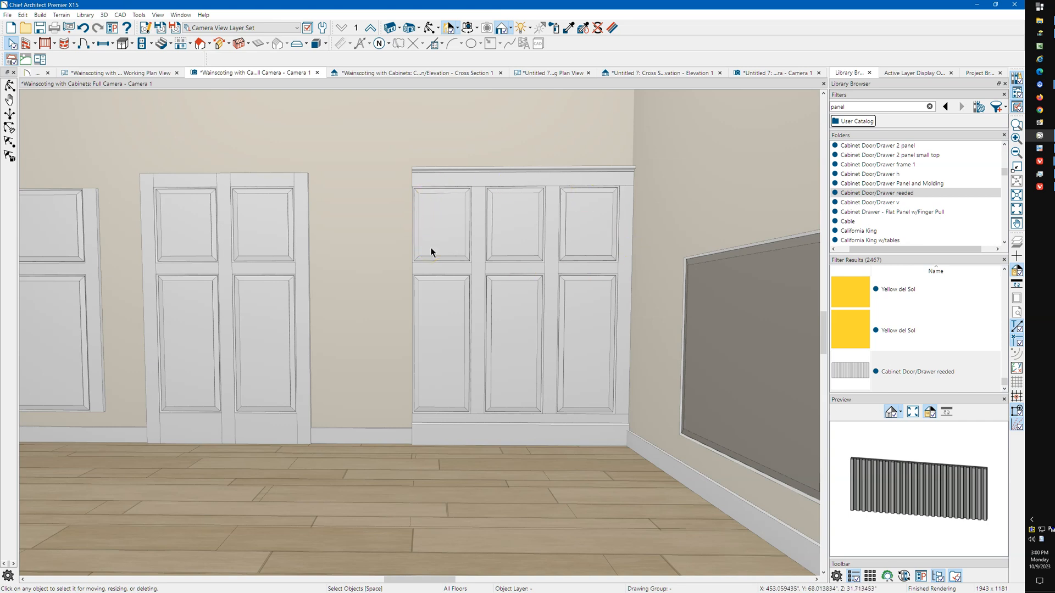
click(627, 216)
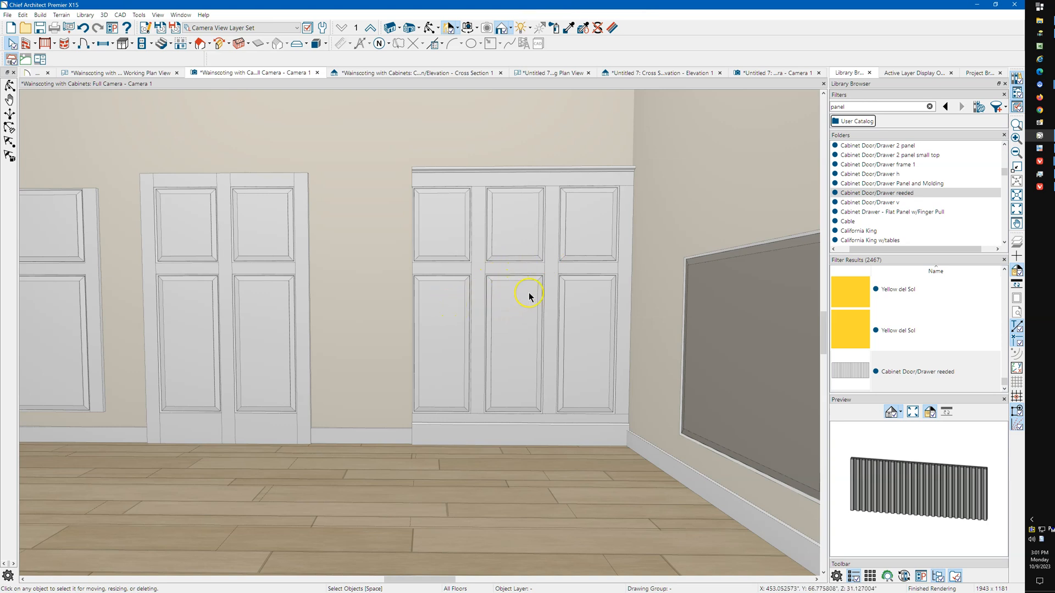
scroll(541, 296, down, 3)
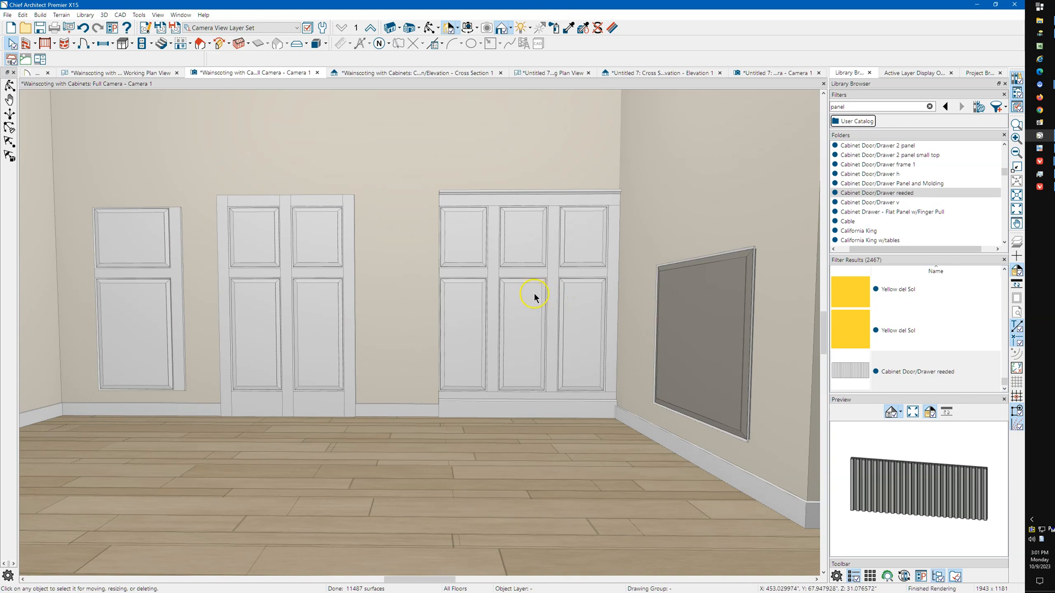
click(474, 292)
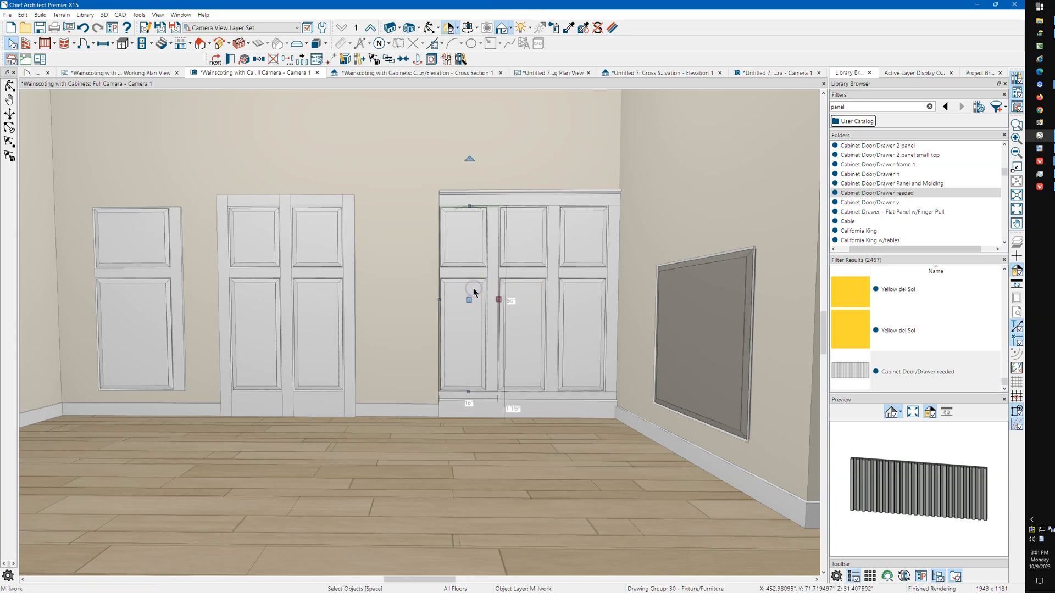
double_click(470, 292)
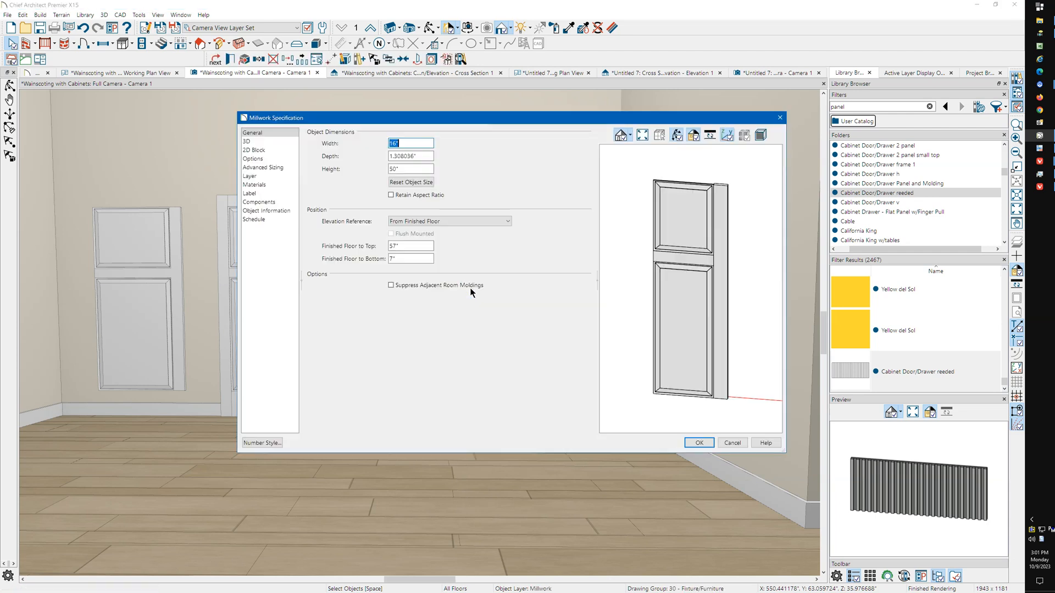
click(780, 119)
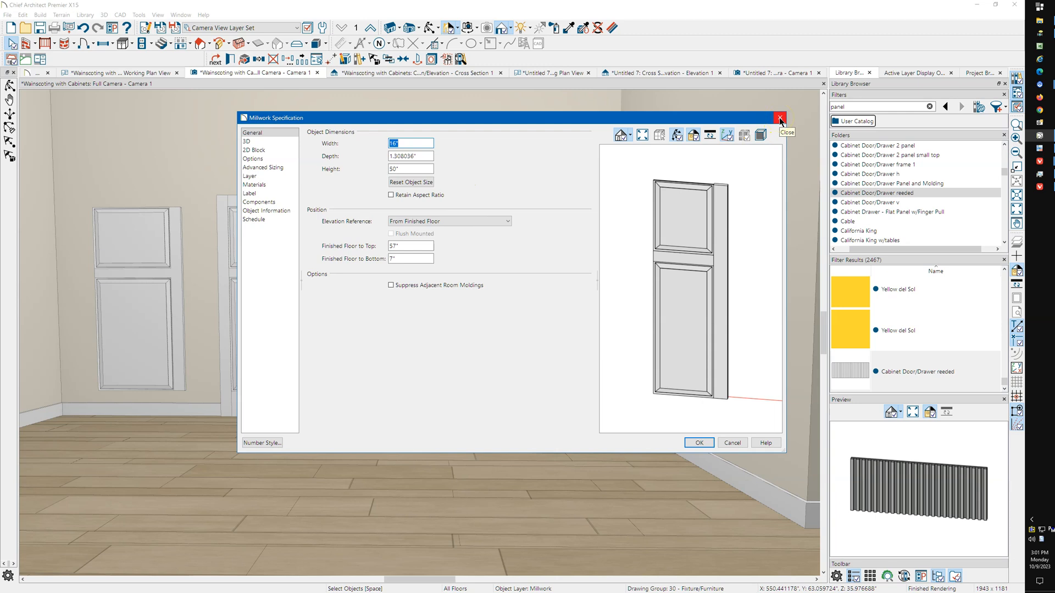
click(493, 330)
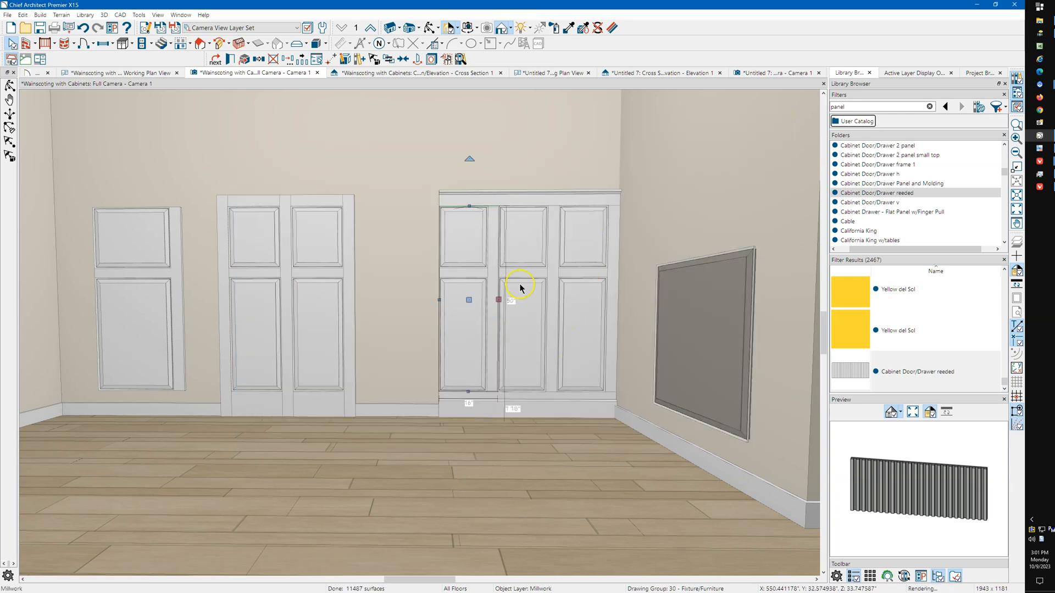
key(Escape)
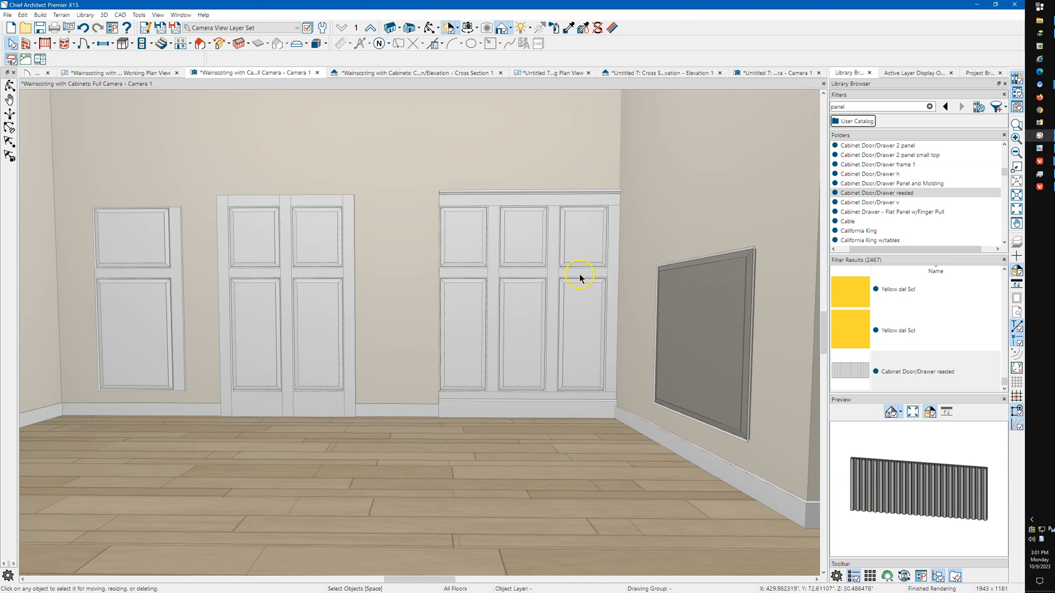
Examine the gray cabinet door panel on the adjoining wall, orbiting the camera around to its edge
click(744, 319)
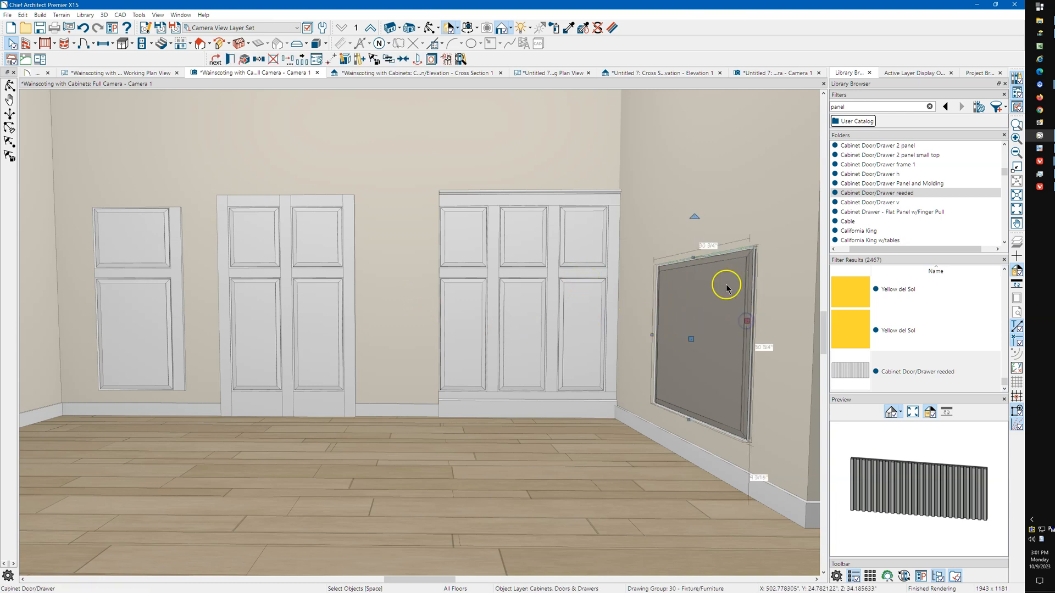
scroll(707, 294, up, 1)
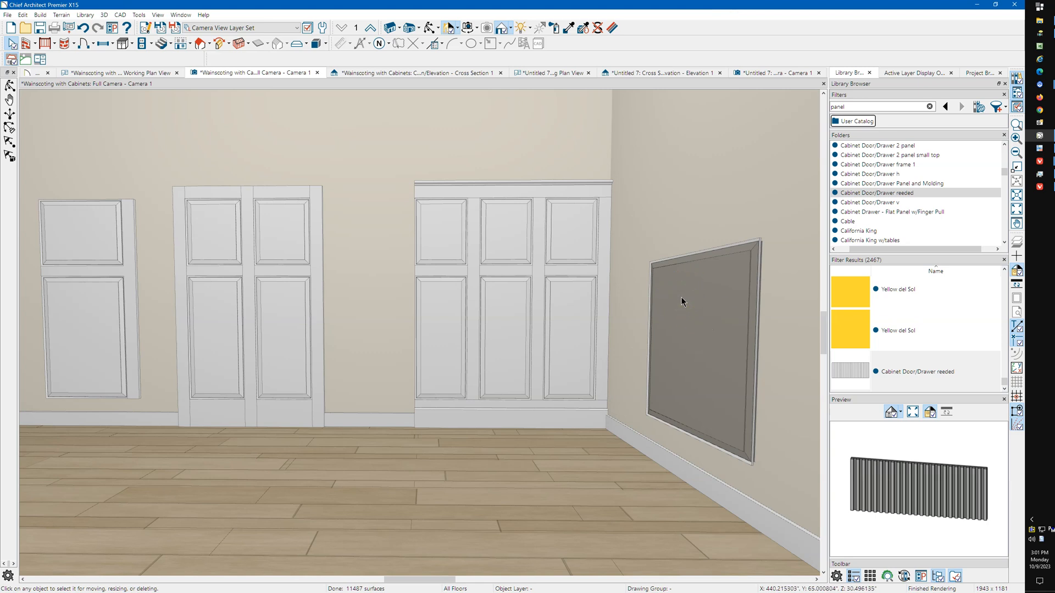
click(756, 287)
key(Escape)
click(738, 306)
key(Escape)
click(430, 27)
drag(306, 169, 654, 229)
middle_drag(680, 232, 479, 264)
scroll(570, 240, up, 4)
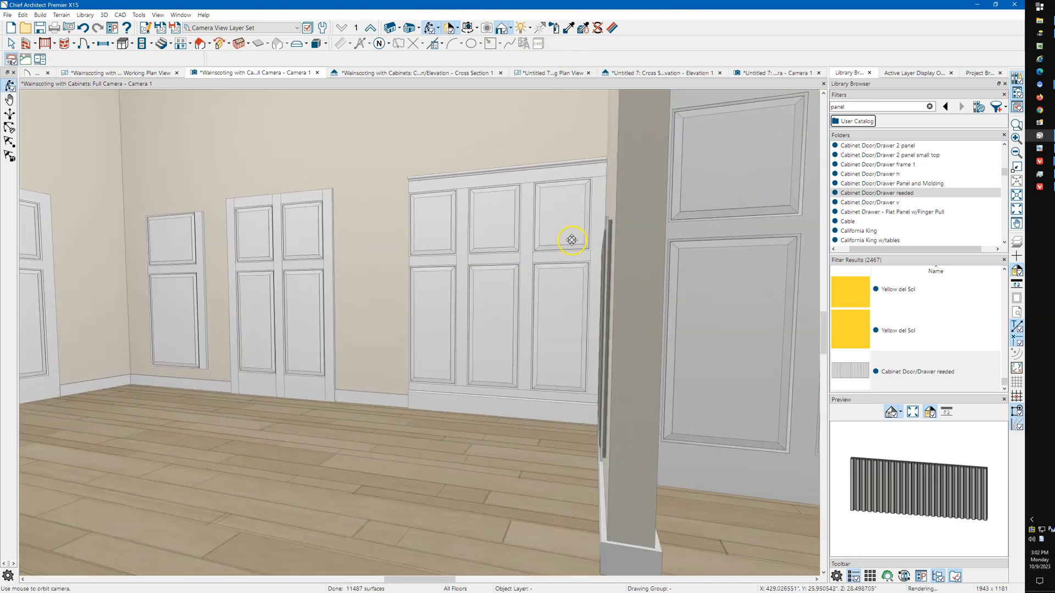
drag(641, 230, 463, 341)
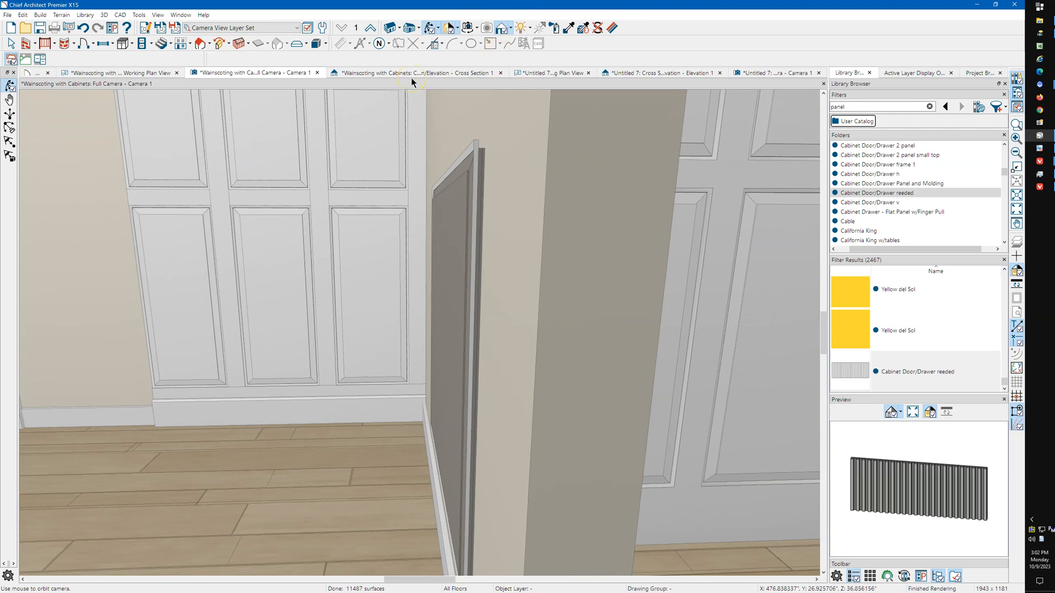
In the Wainscoting with Cabinets working plan, move the cabinet door/drawer panel with bead about 9" away from the wall
click(143, 71)
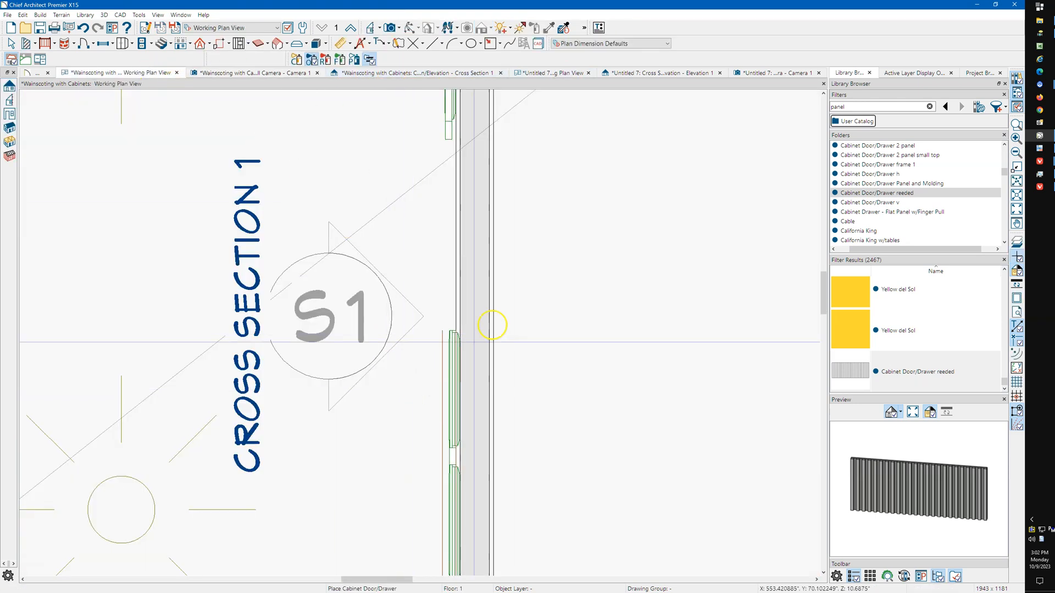
scroll(511, 248, down, 2)
scroll(544, 232, down, 5)
key(space)
scroll(387, 439, up, 4)
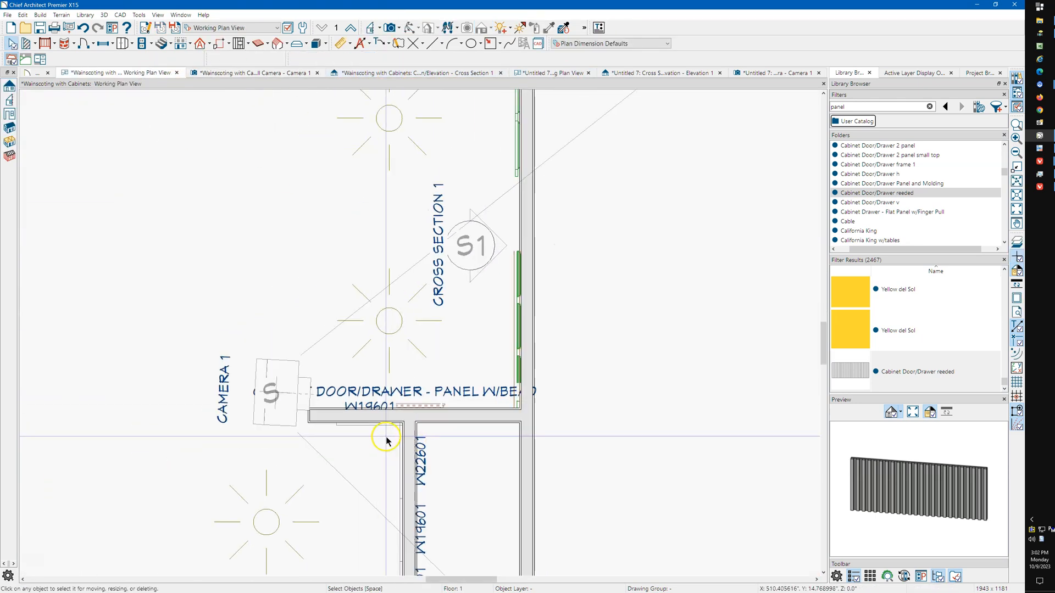
scroll(408, 409, up, 1)
click(400, 393)
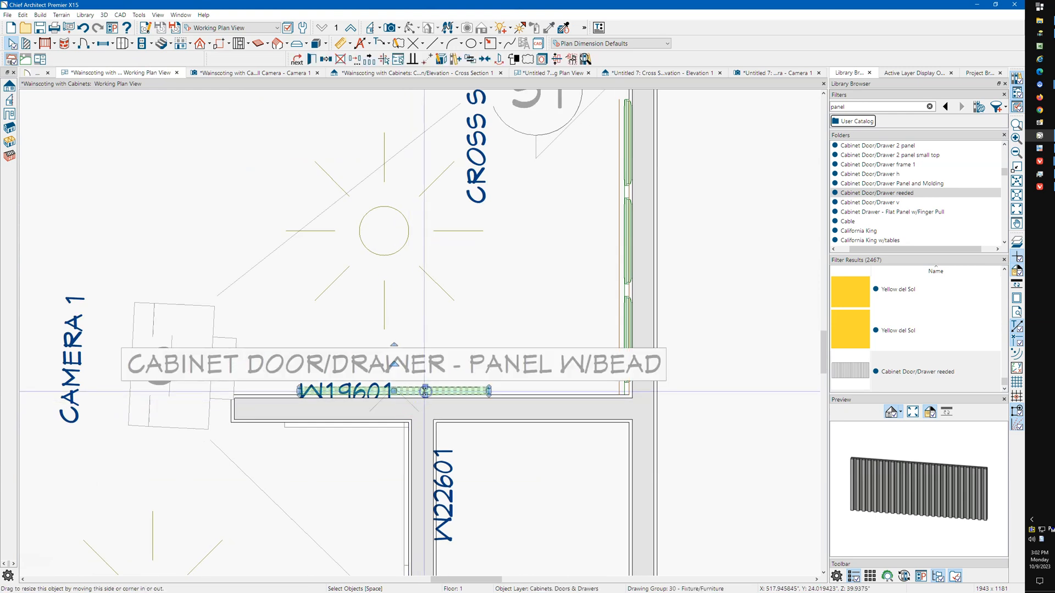
drag(400, 395, 401, 340)
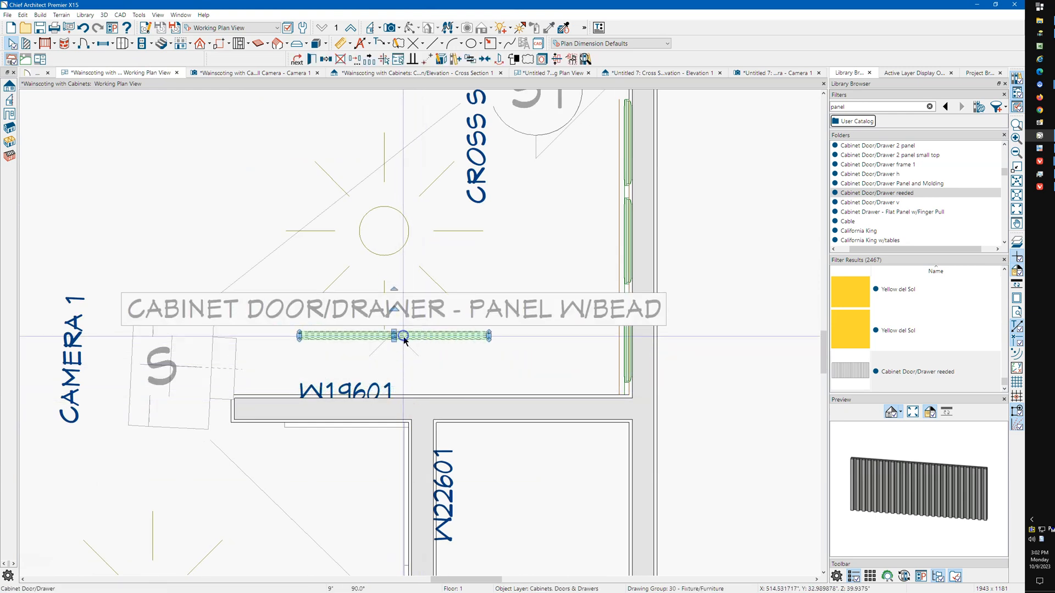
Return to the Wainscoting with Cabinets camera view and examine the edges and both faces of the detached door panel
click(658, 72)
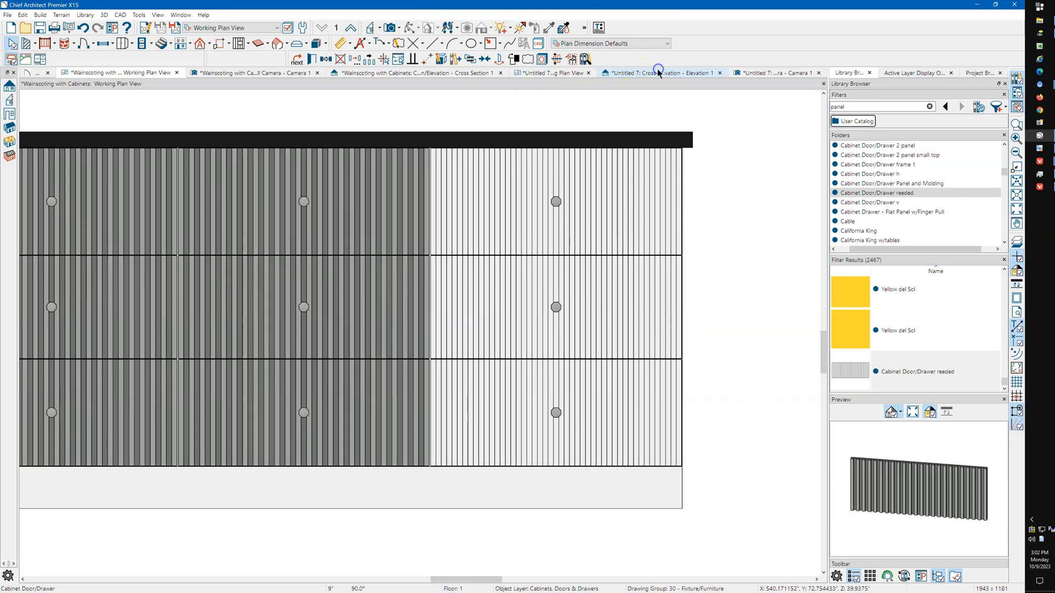
click(536, 76)
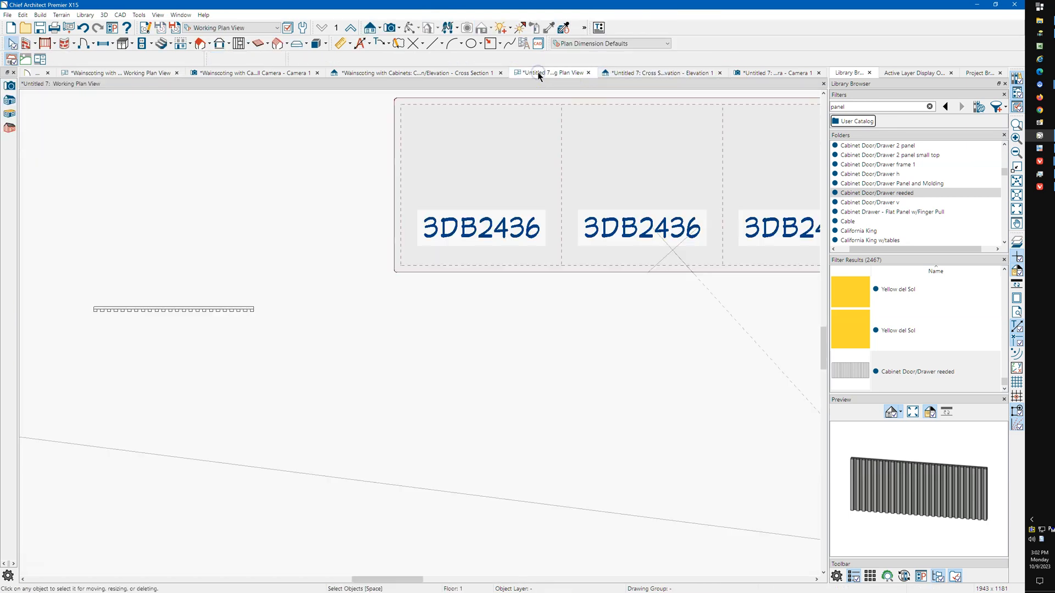
click(410, 74)
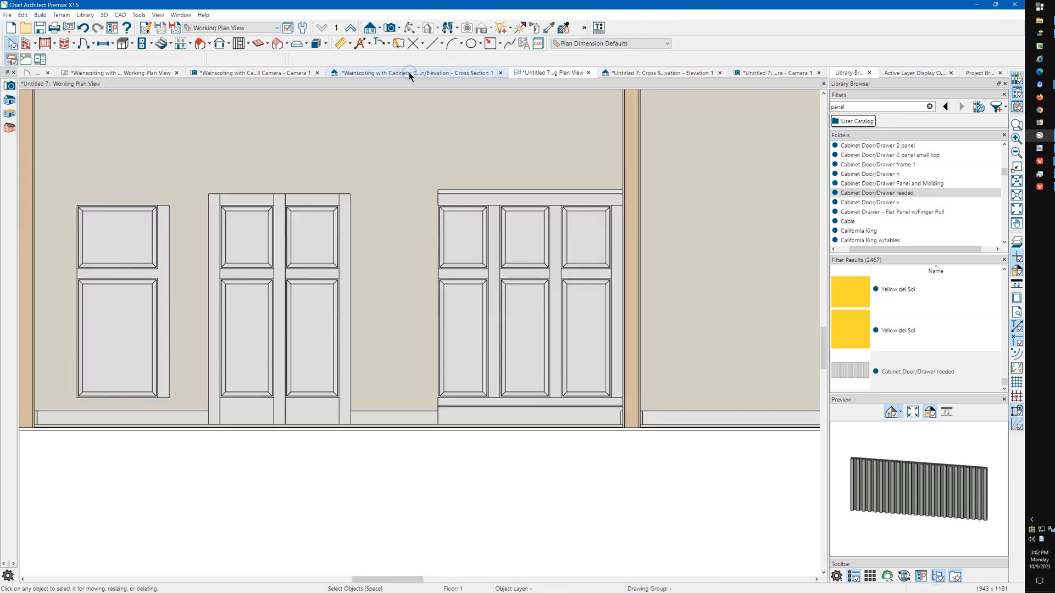
click(285, 74)
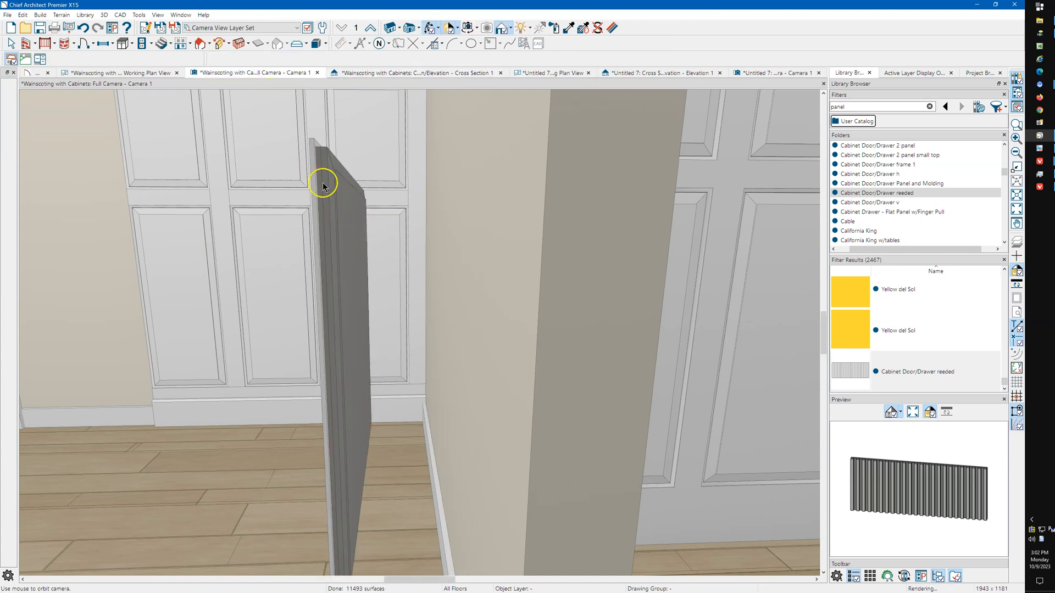
drag(339, 162, 370, 268)
scroll(358, 217, up, 4)
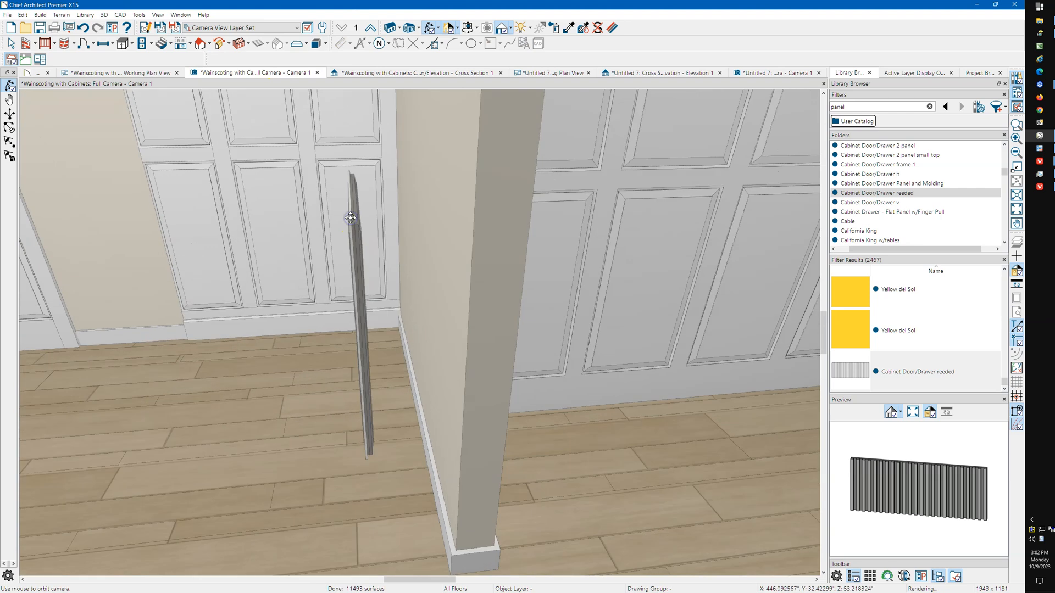
scroll(357, 218, up, 4)
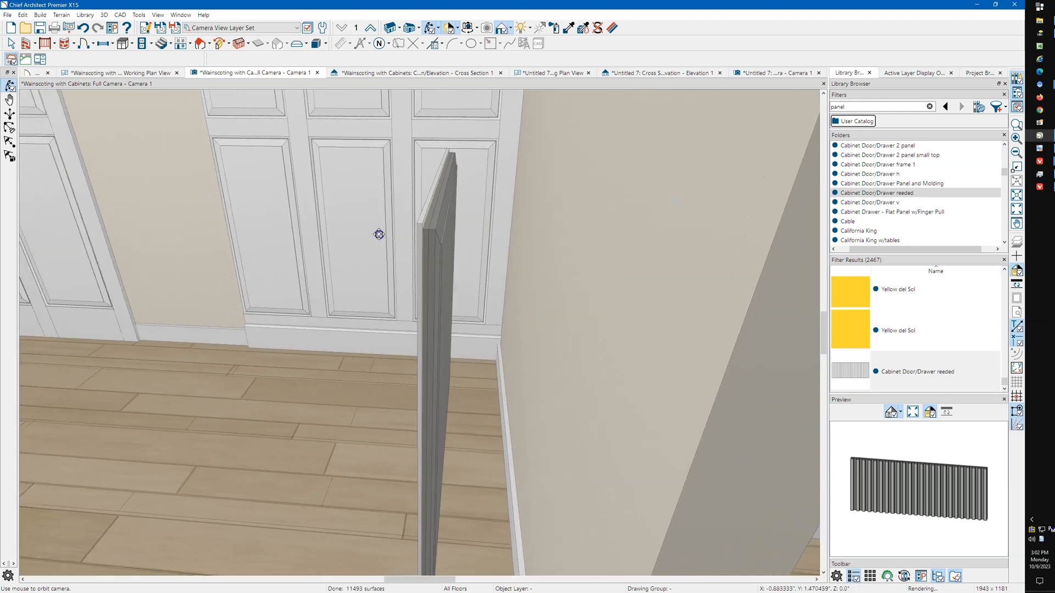
drag(485, 250, 383, 252)
drag(449, 232, 422, 251)
drag(428, 209, 420, 232)
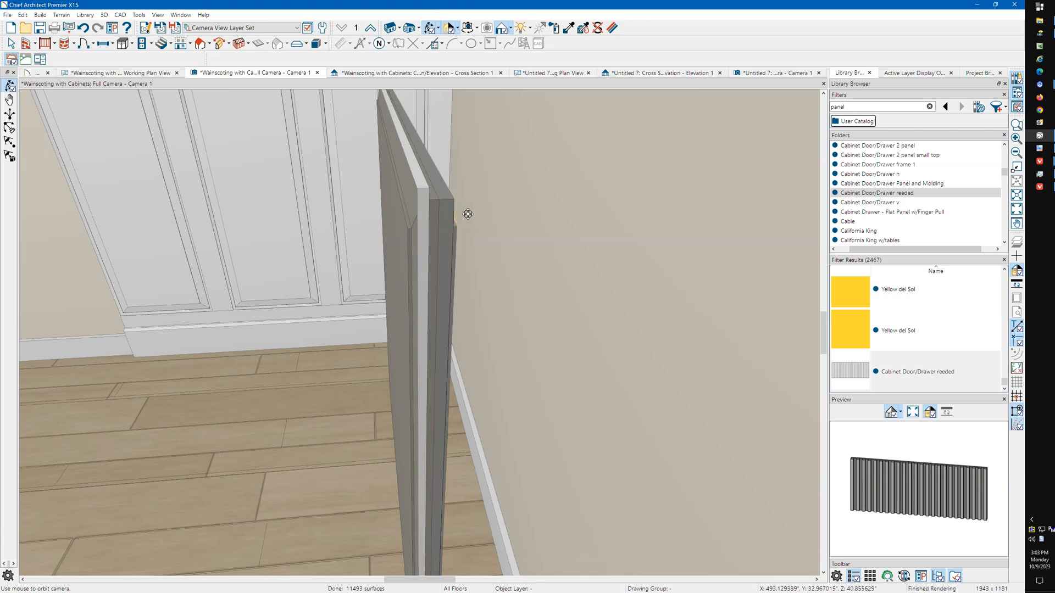
Compare the freestanding door panel with the wainscot samples on both sides of the partition wall
drag(444, 213, 402, 285)
middle_drag(402, 285, 402, 283)
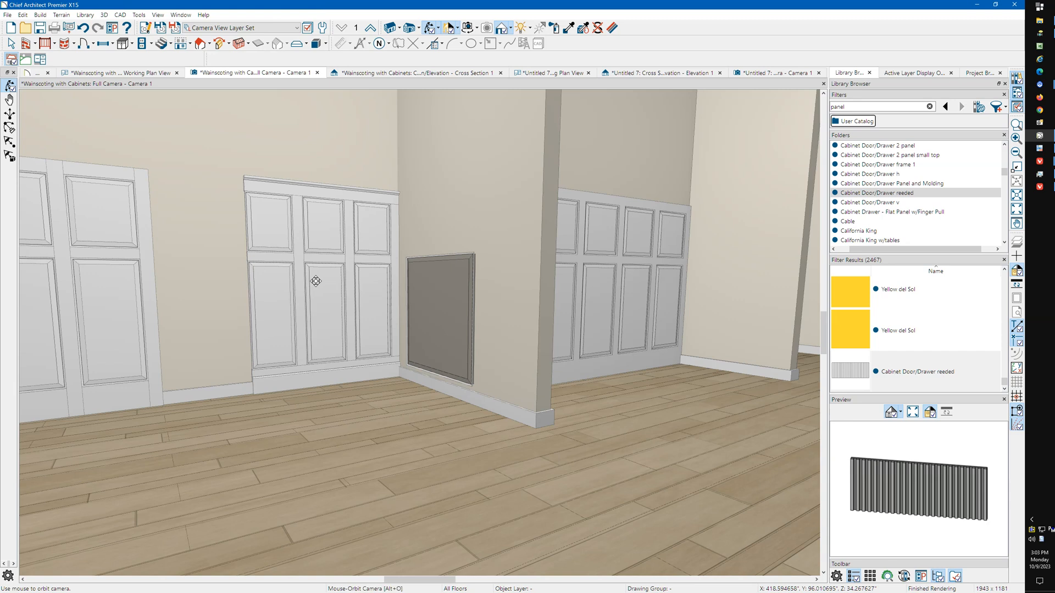
drag(370, 240, 318, 271)
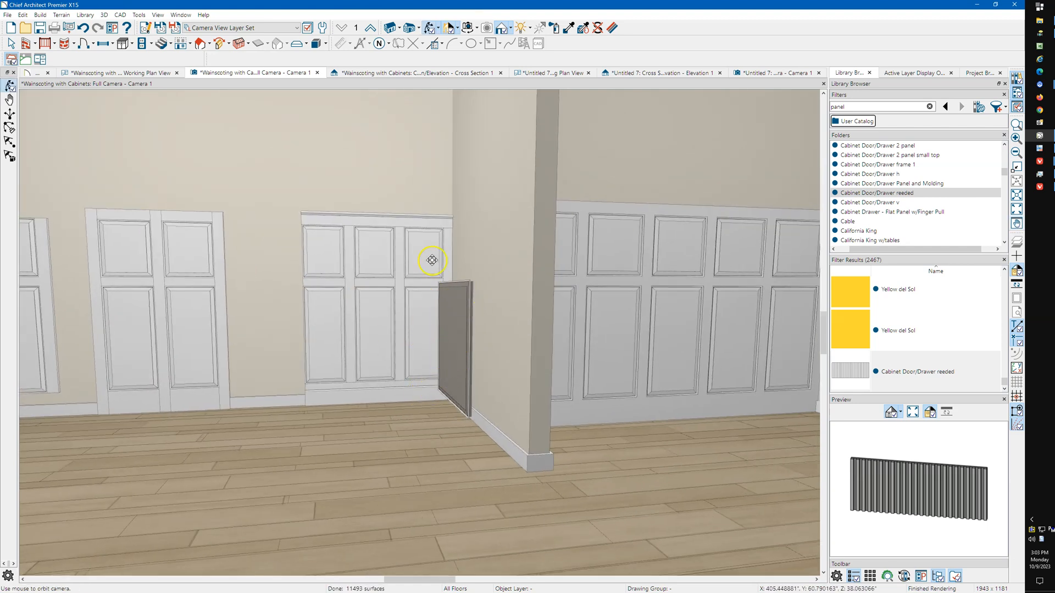
drag(360, 250, 335, 266)
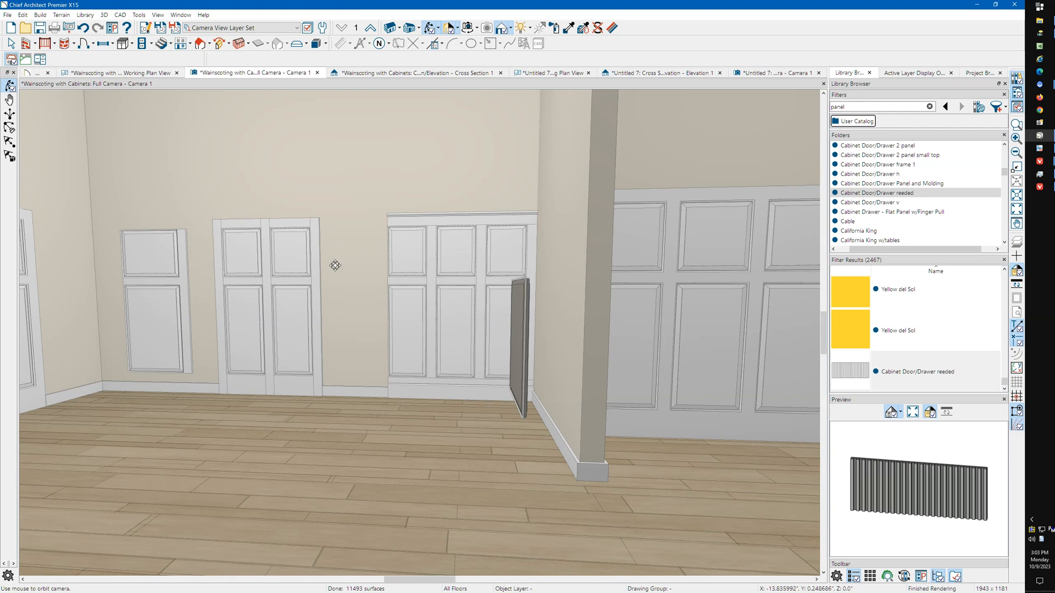
Try the Cabinet Door/Drawer reeded style on the wainscot section nearest the room corner, inspect the reeded panels, and undo the replacement
drag(336, 265, 214, 304)
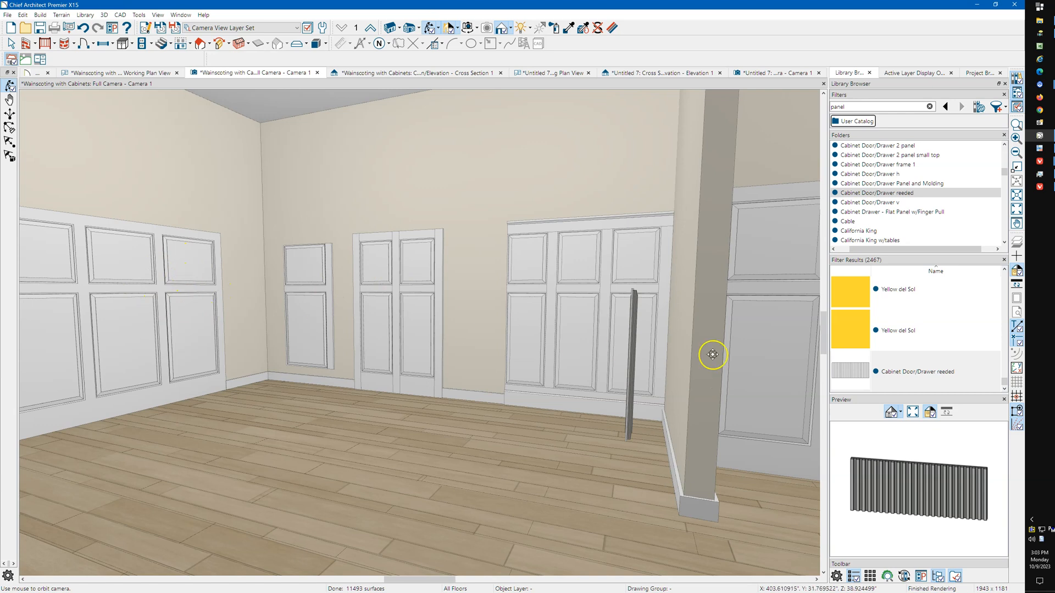
click(900, 374)
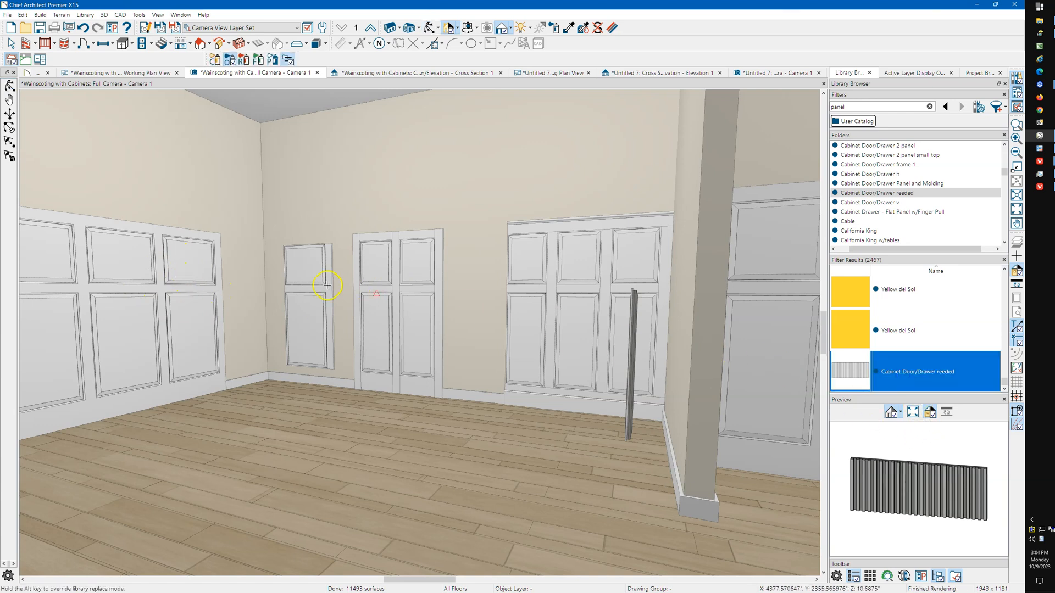
click(197, 271)
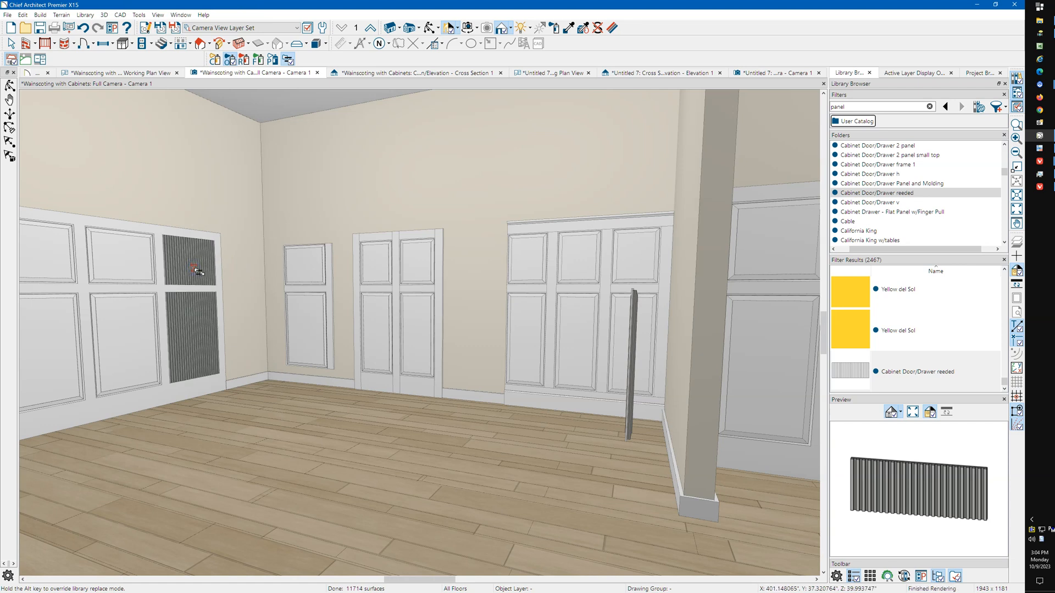
key(Escape)
scroll(193, 266, up, 5)
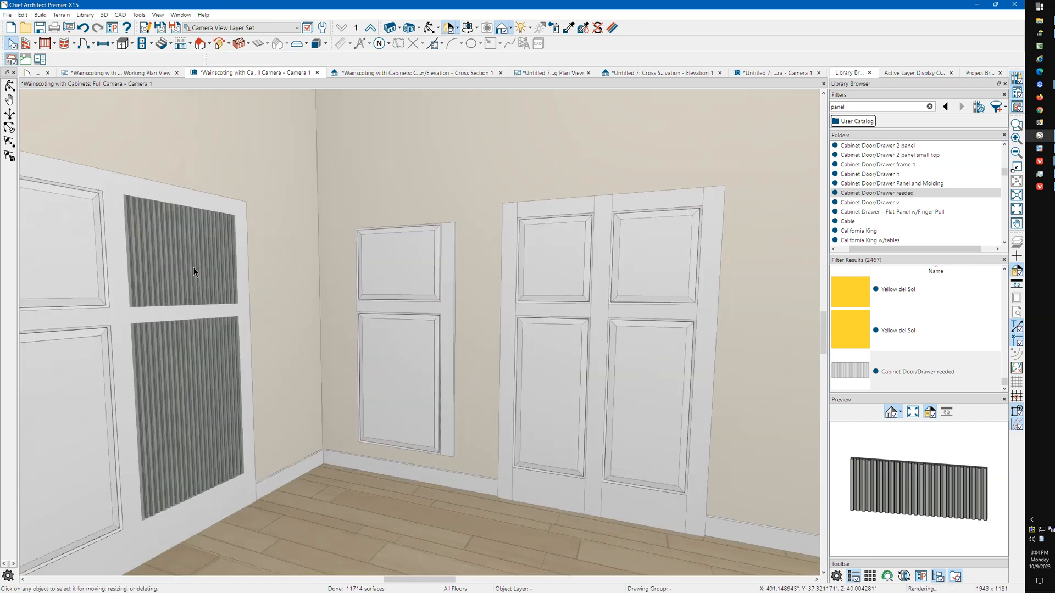
scroll(193, 267, up, 3)
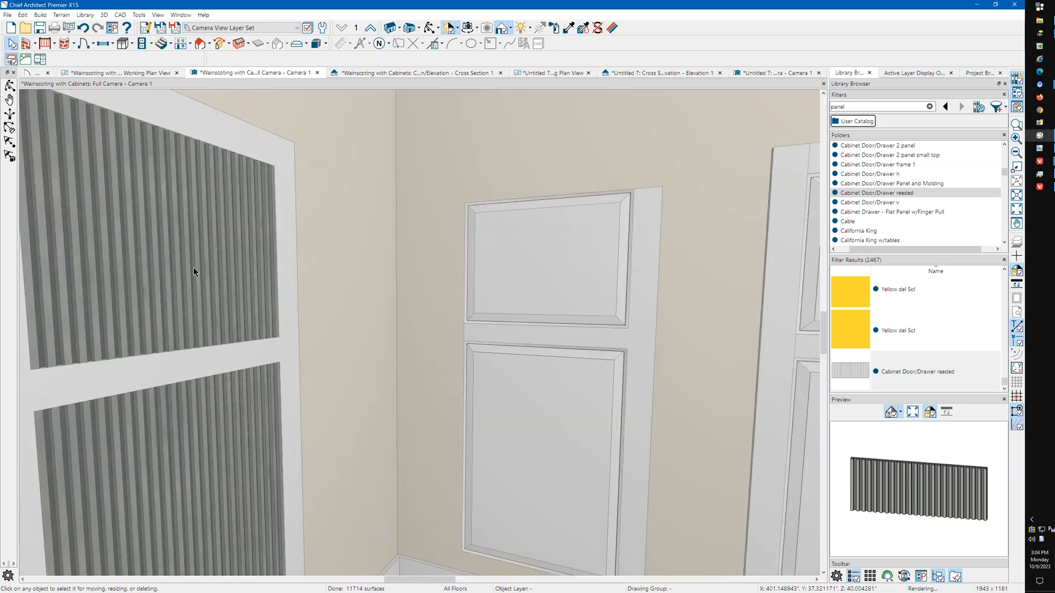
scroll(193, 267, down, 3)
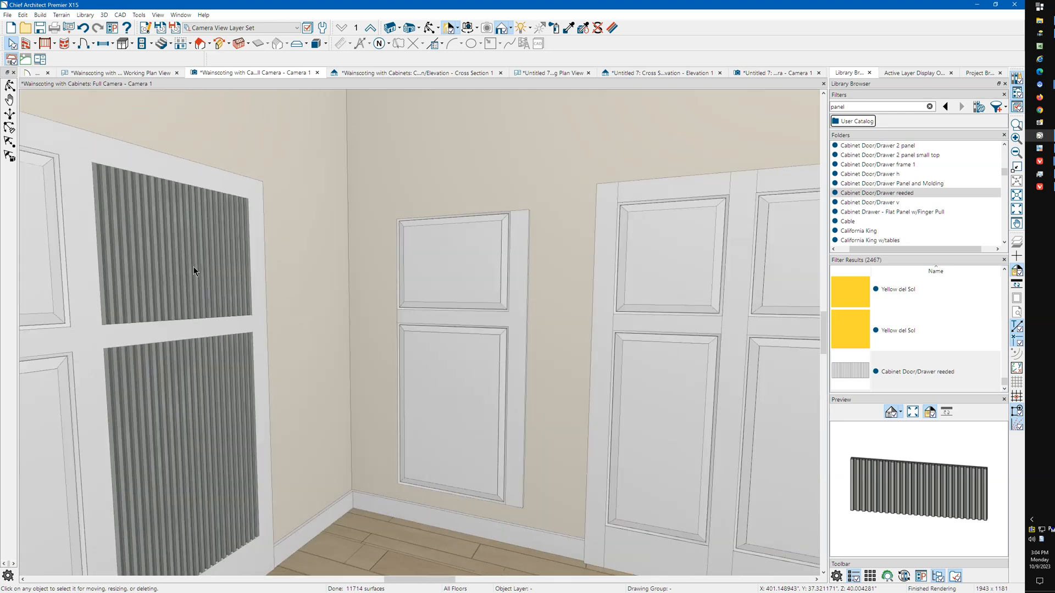
key(ctrl+z)
click(306, 183)
Examine the back wall's wainscot samples with their rails and top molding, ending at the three-column wainscoting on the adjoining wall
click(433, 28)
drag(447, 134, 422, 281)
scroll(493, 285, up, 7)
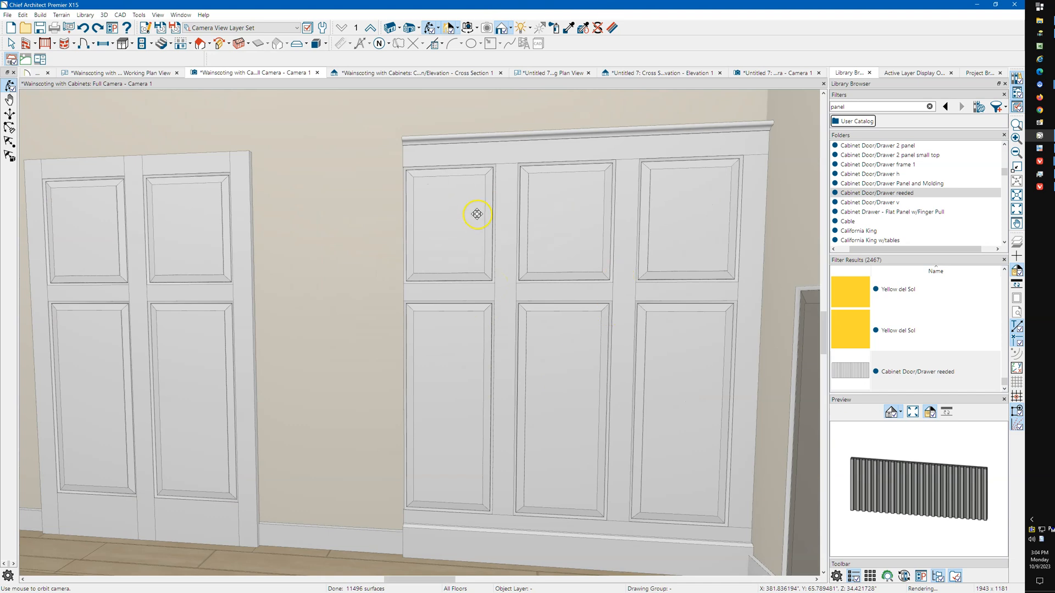
scroll(477, 214, down, 3)
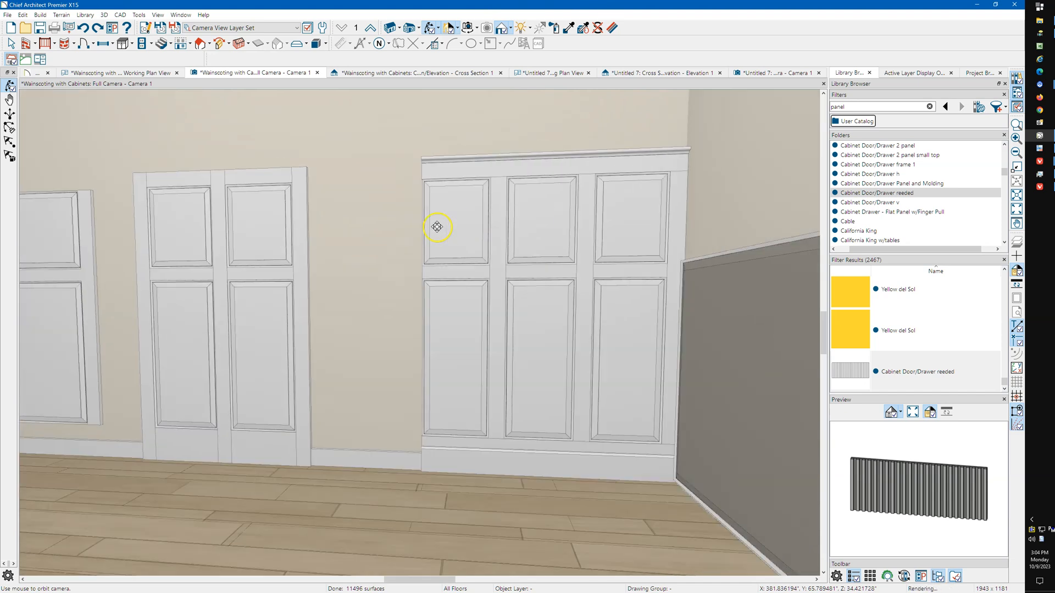
drag(437, 227, 444, 226)
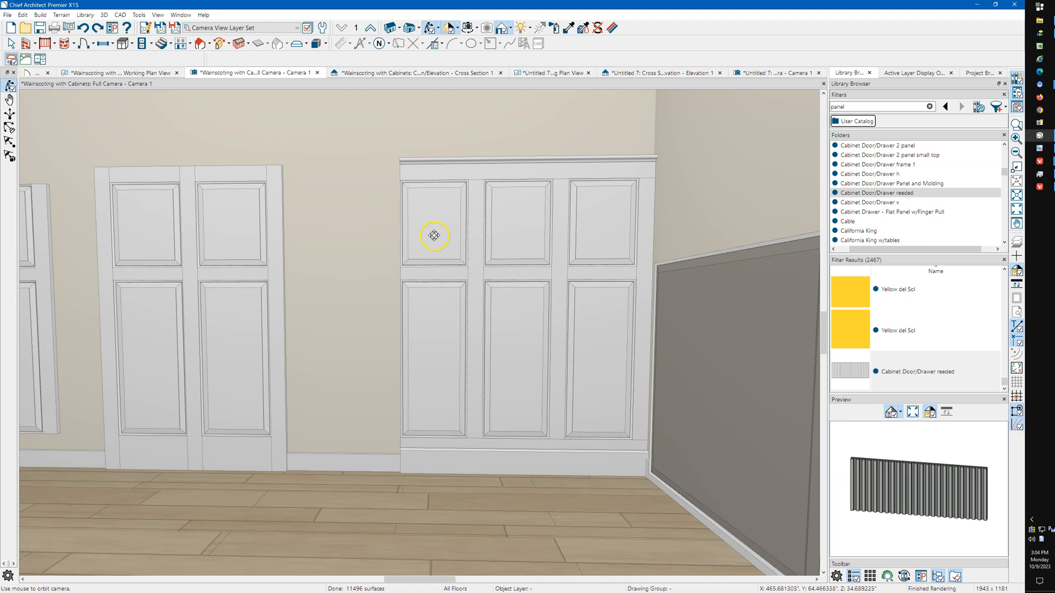
drag(420, 224, 441, 264)
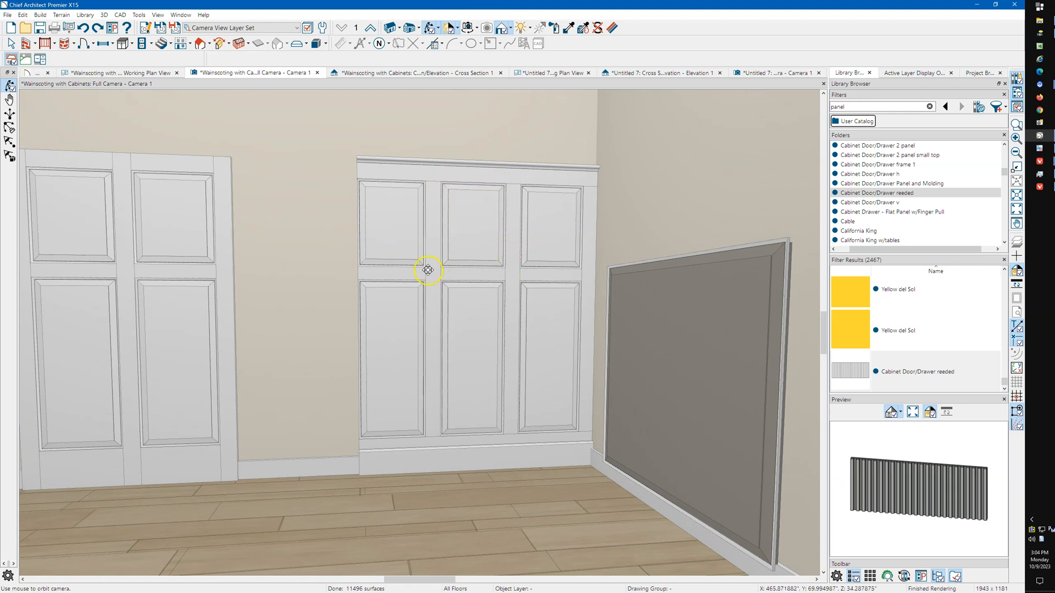
drag(478, 334, 438, 246)
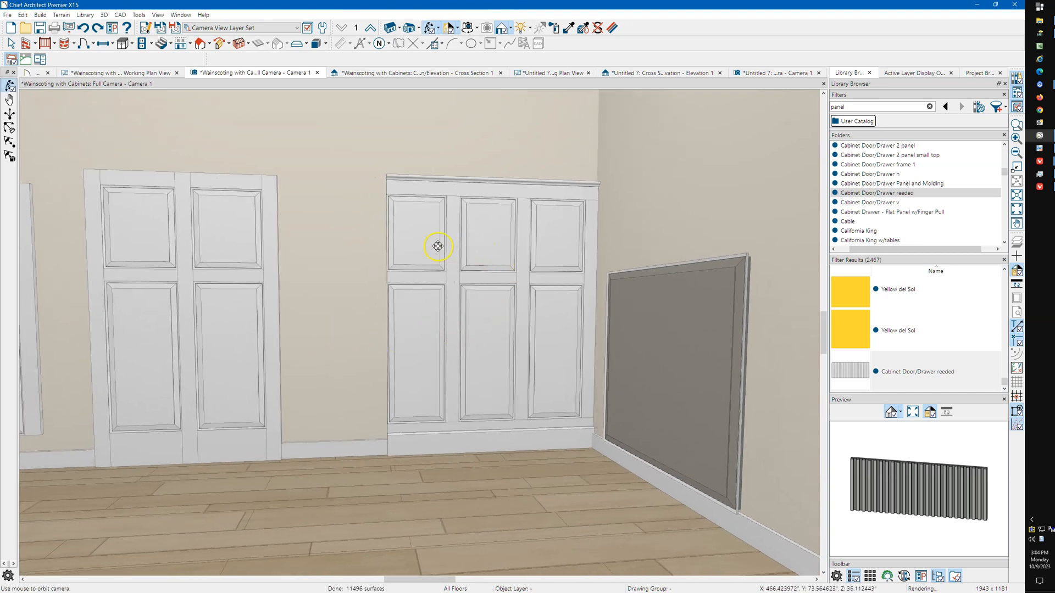
drag(452, 318, 479, 318)
drag(376, 310, 260, 297)
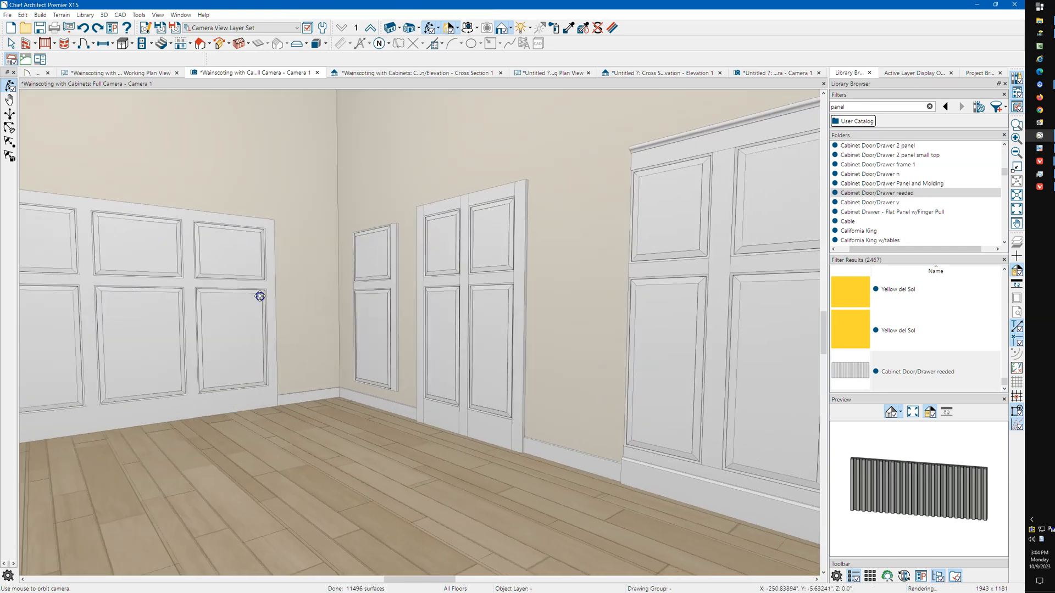